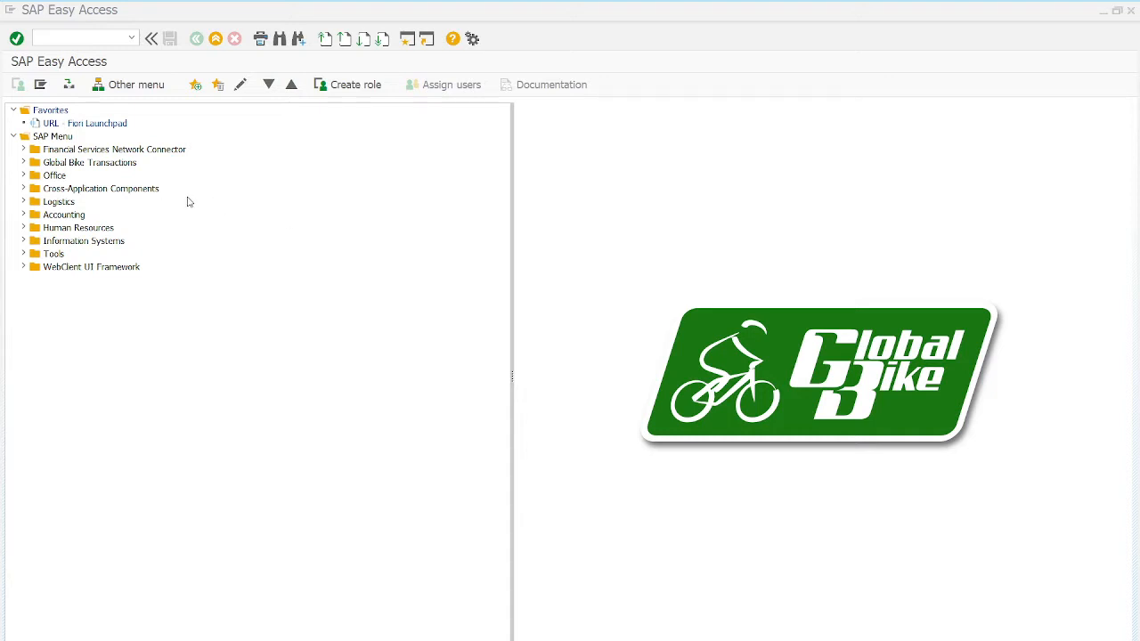
# Step: Launch XK01 - Create from Logistics > Materials Management > Purchasing > Master Data > Vendor > Central
pyautogui.click(24, 201)
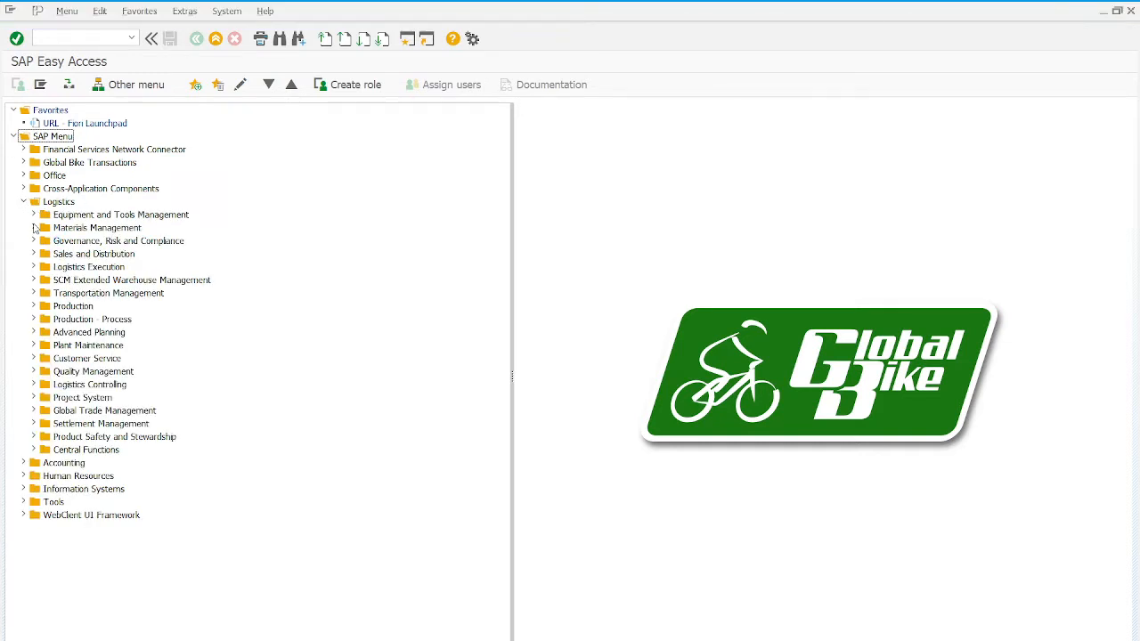
pyautogui.click(34, 228)
pyautogui.click(44, 241)
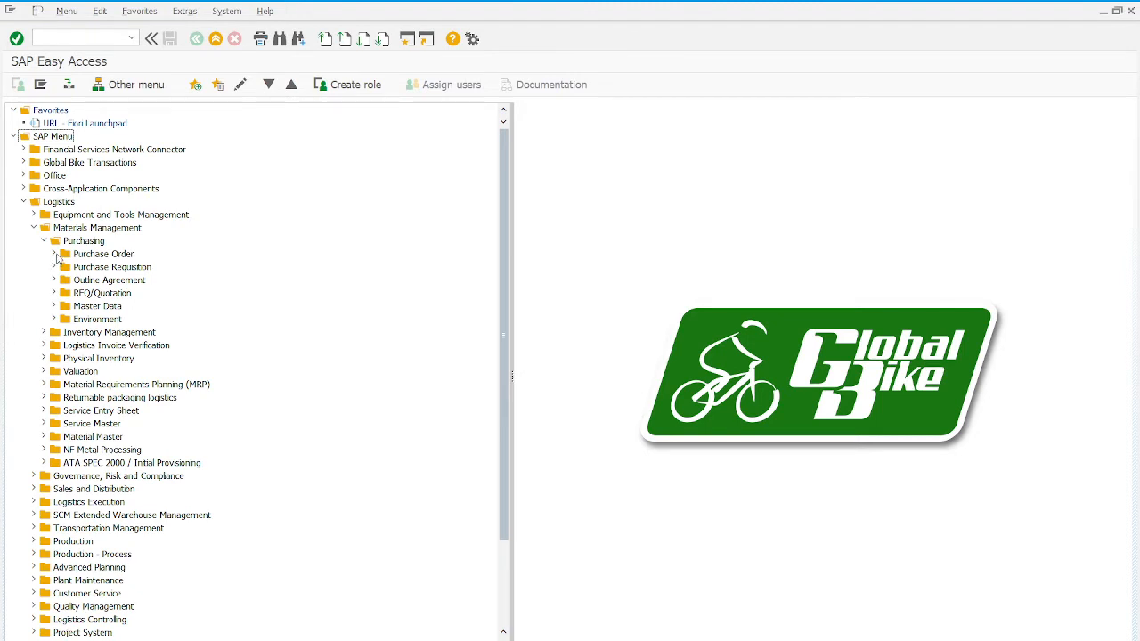
pyautogui.click(54, 306)
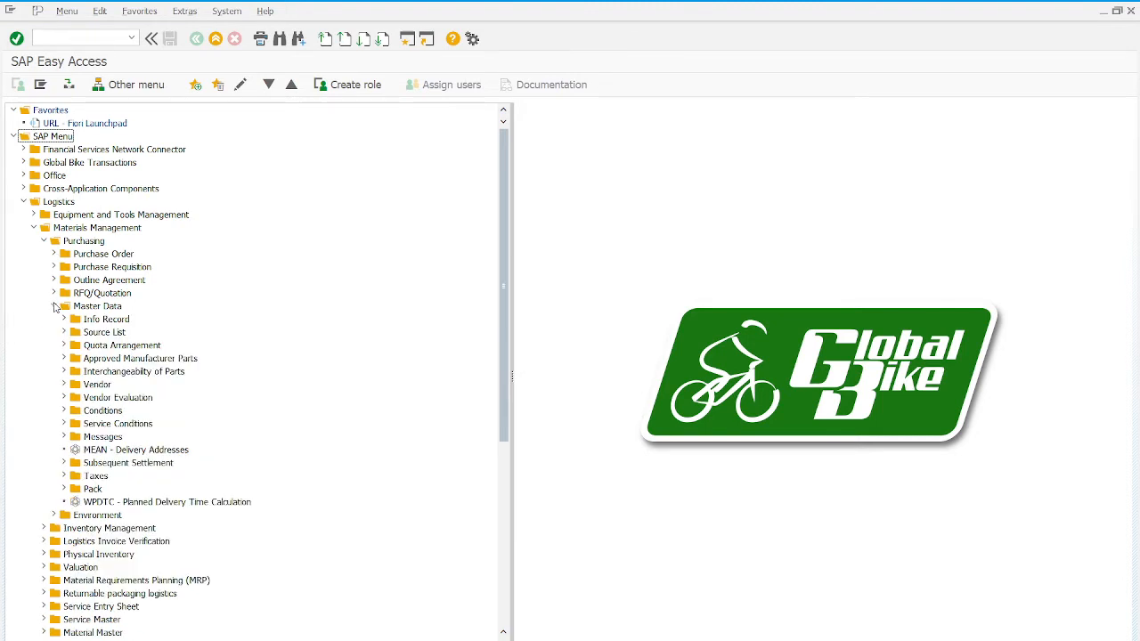
pyautogui.click(63, 384)
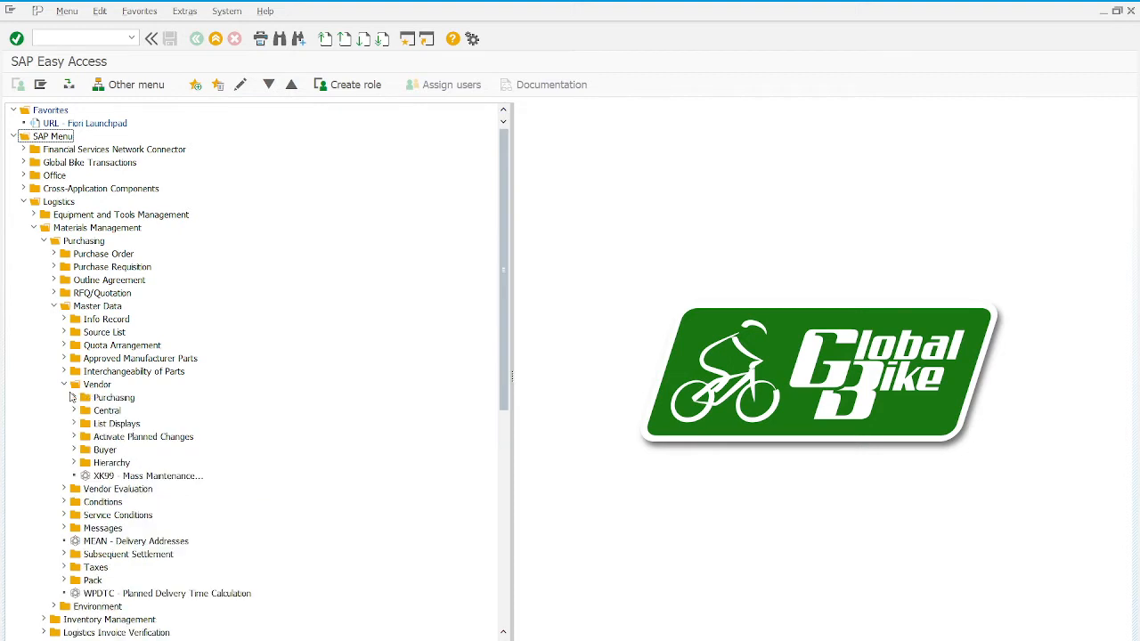
pyautogui.click(74, 411)
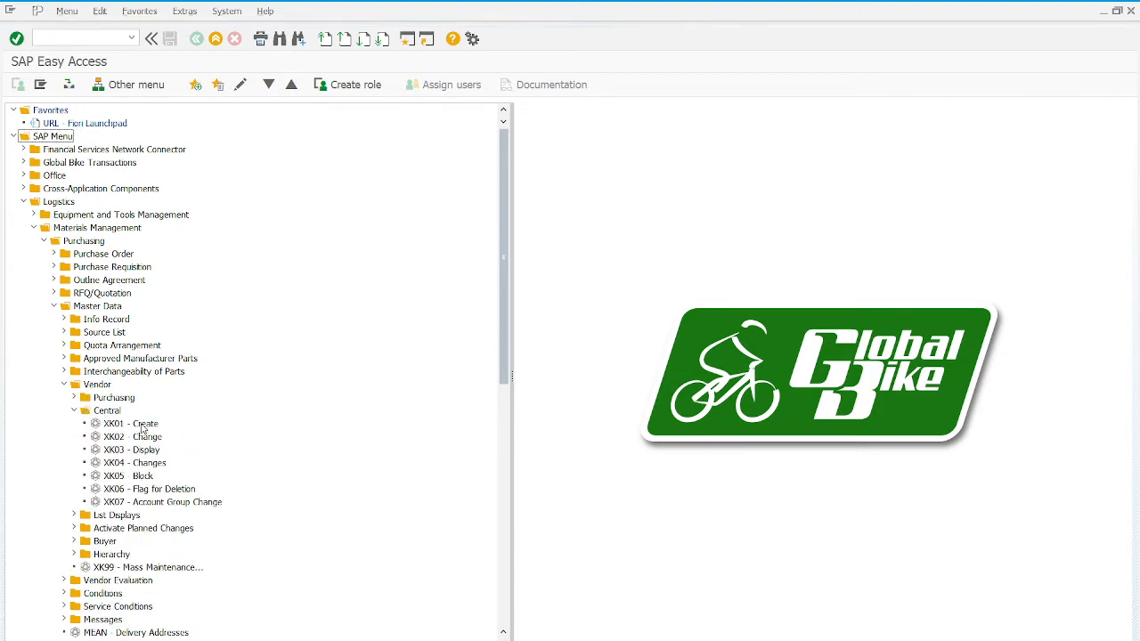
pyautogui.click(143, 426)
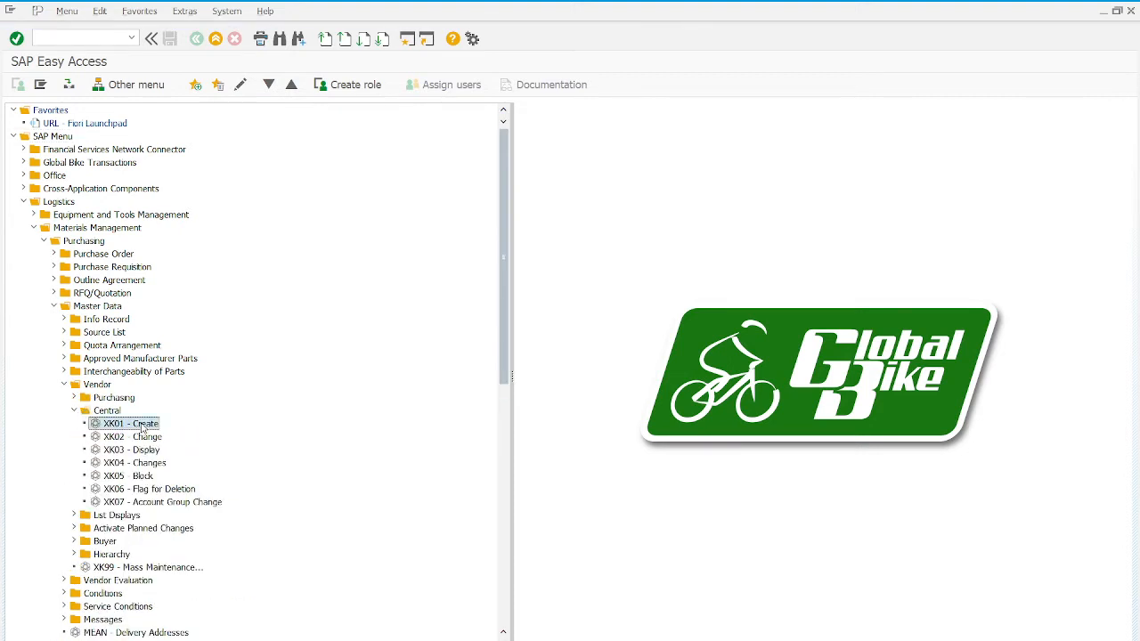
pyautogui.doubleClick(142, 427)
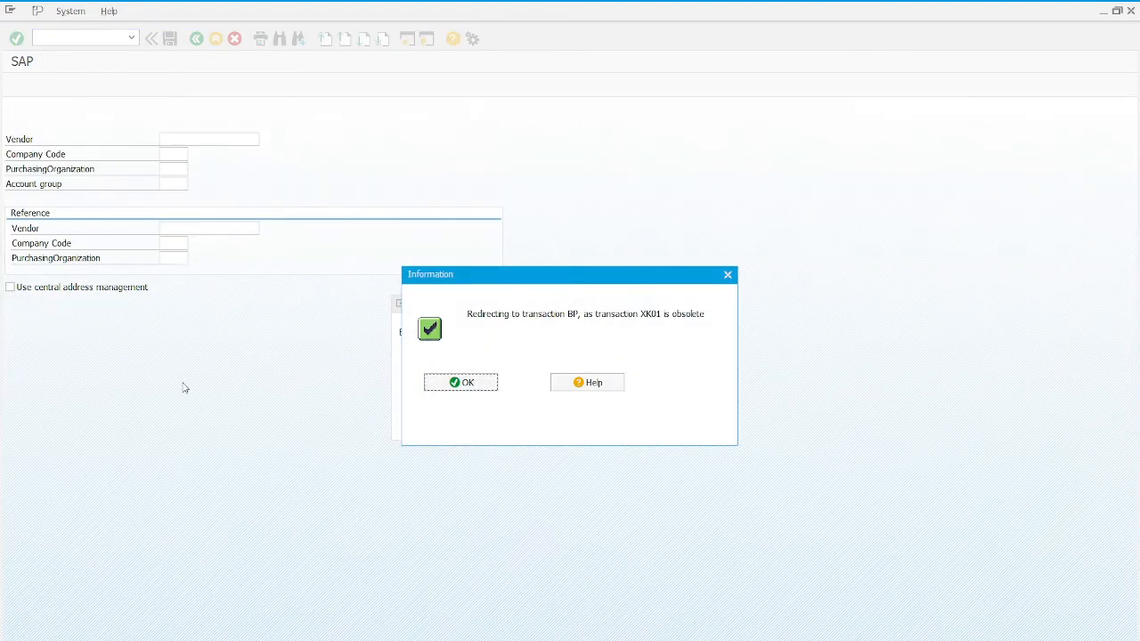
# Step: Accept the XK01 redirect and create the business partner as an Organization
pyautogui.click(472, 383)
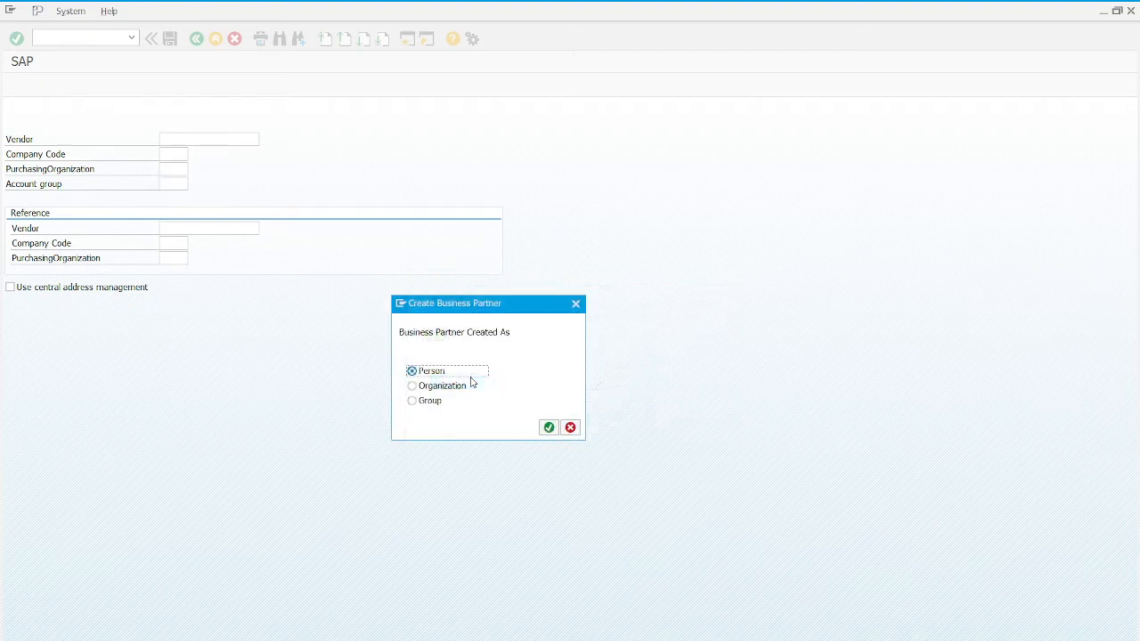
pyautogui.click(454, 389)
pyautogui.click(558, 429)
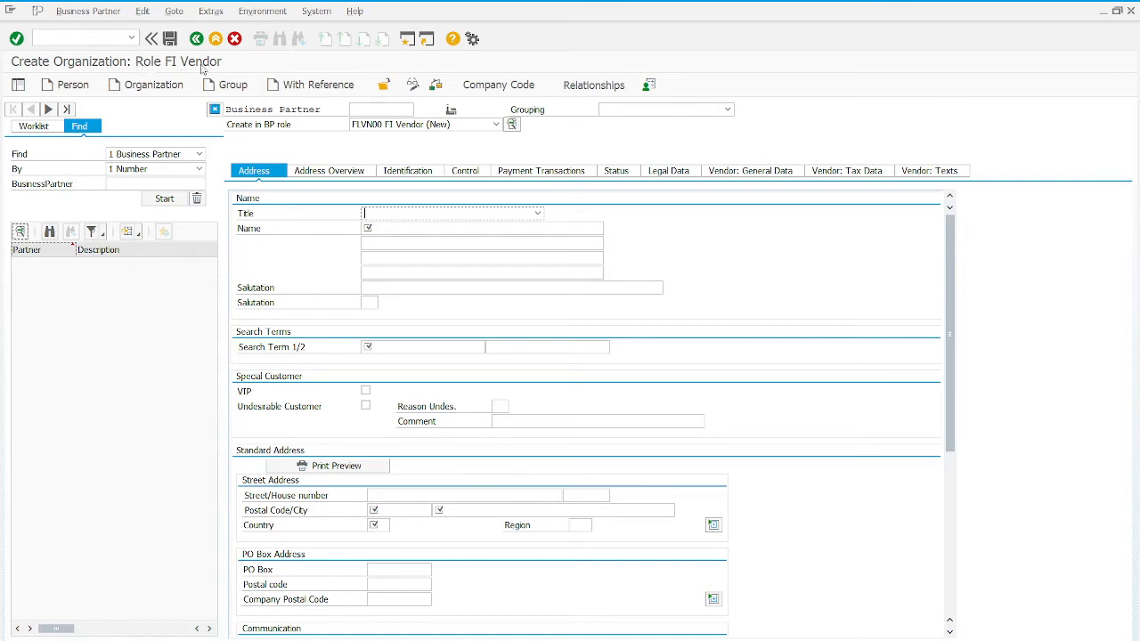
# Step: Enter title 0003 Company, name Mid West Supply and search term 1005
pyautogui.click(435, 217)
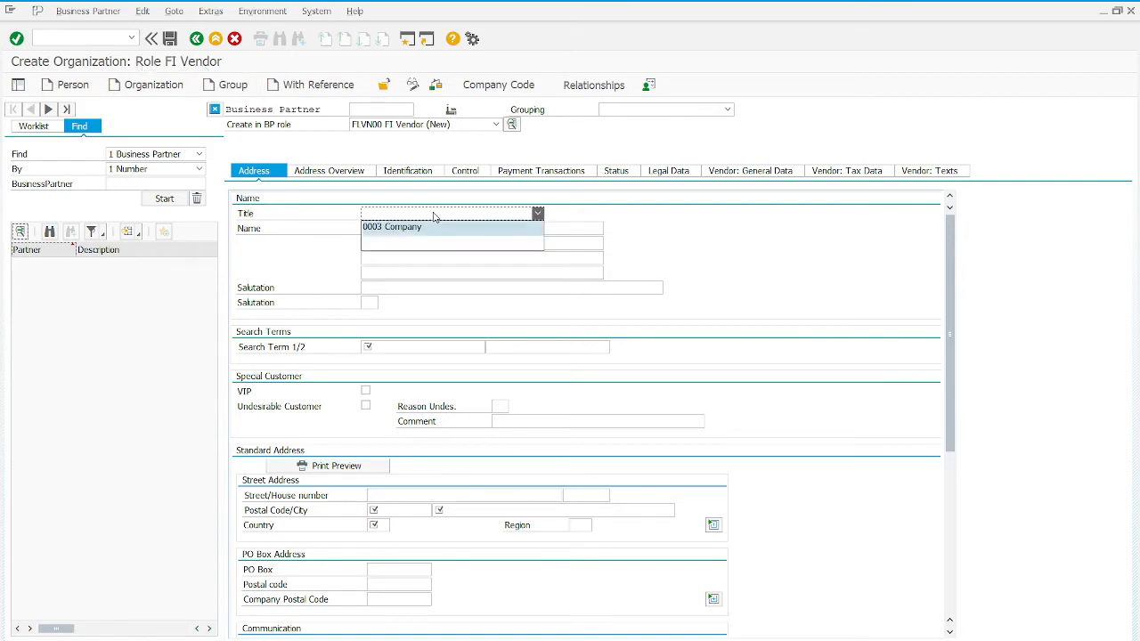
pyautogui.click(431, 227)
pyautogui.click(429, 228)
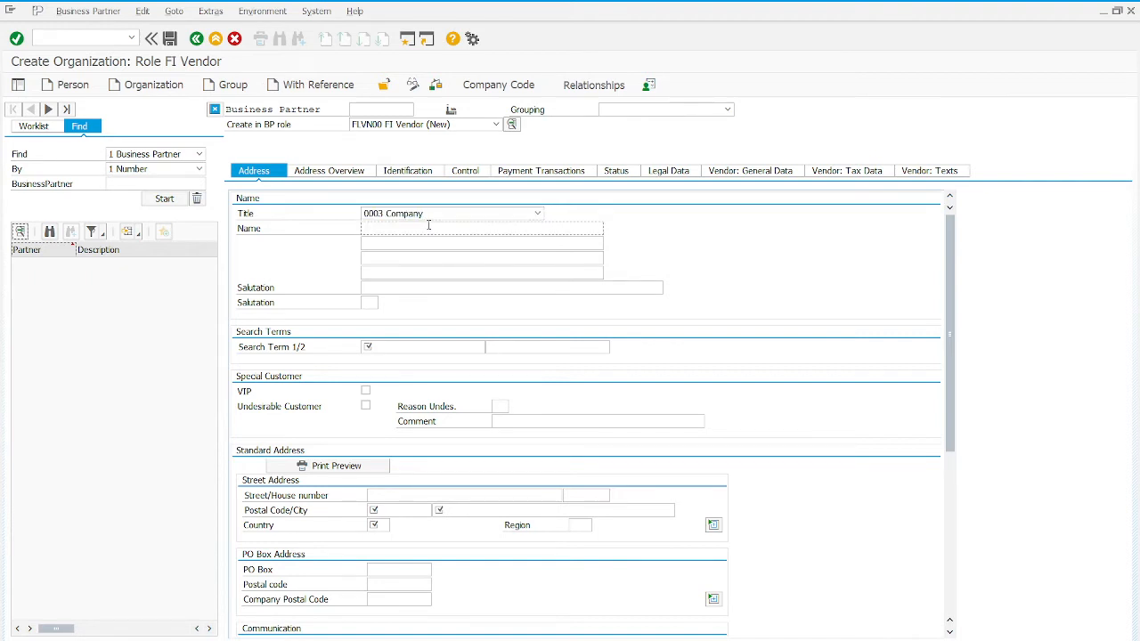
pyautogui.write('Mid West Supply')
pyautogui.click(384, 345)
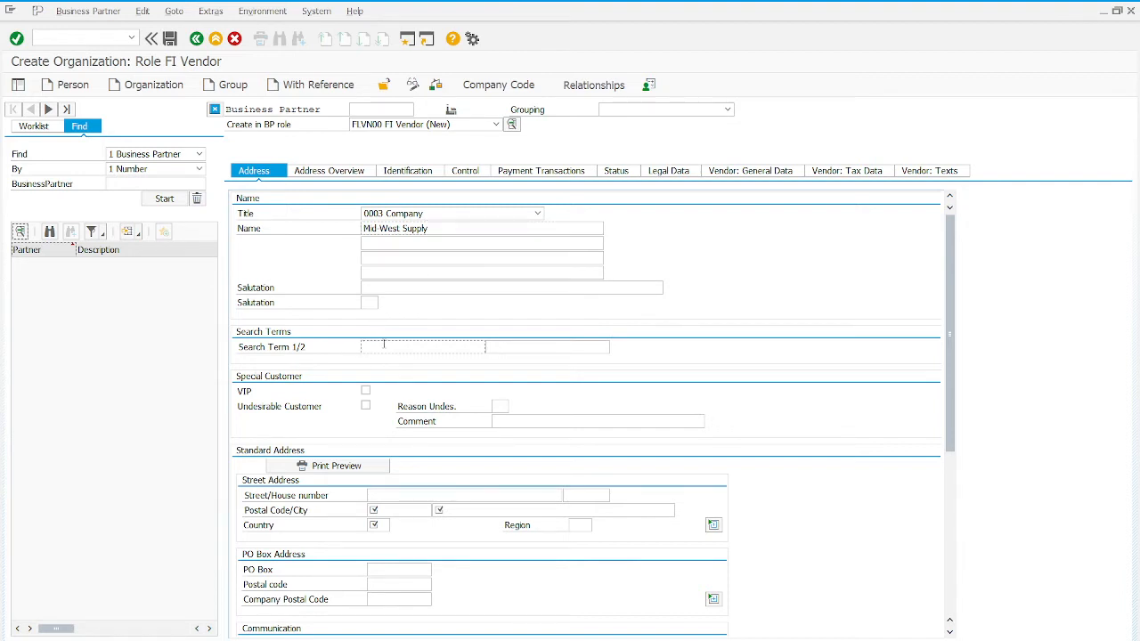
pyautogui.write('1005')
# Step: Enter the vendor's street and house number, postal code and city
pyautogui.scroll(-5, 478, 338)
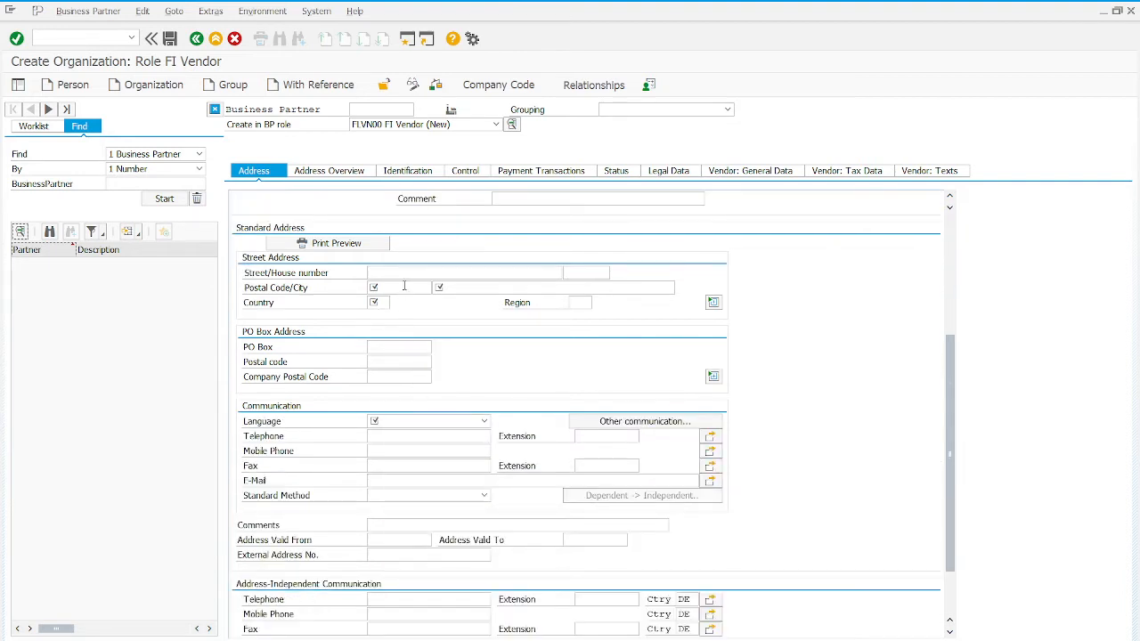
pyautogui.click(405, 272)
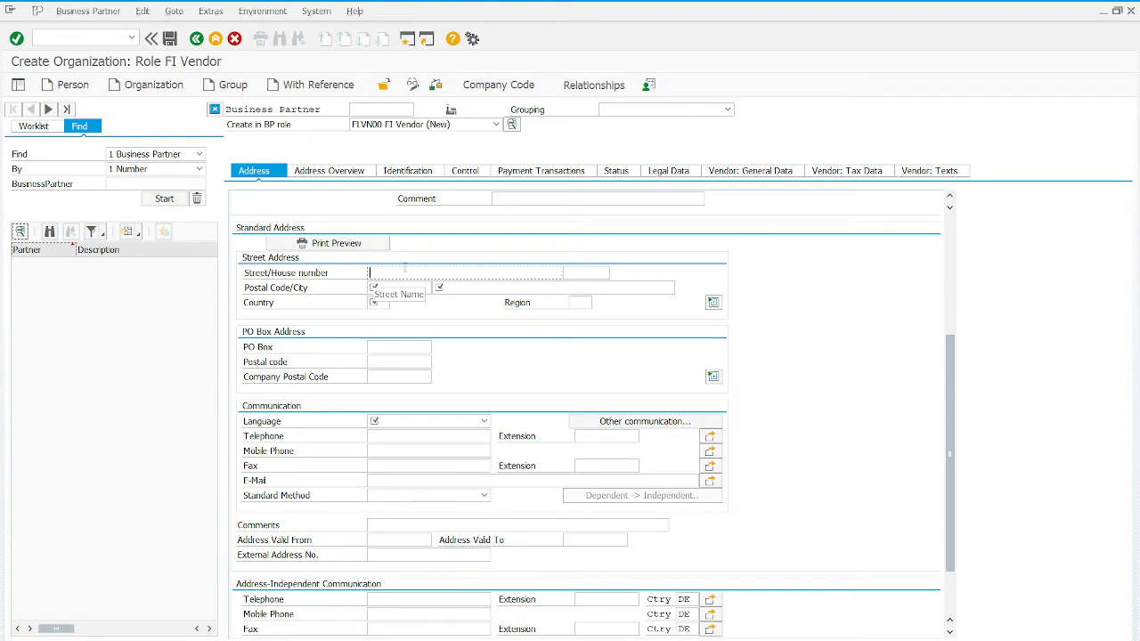
pyautogui.write('335 W Indus')
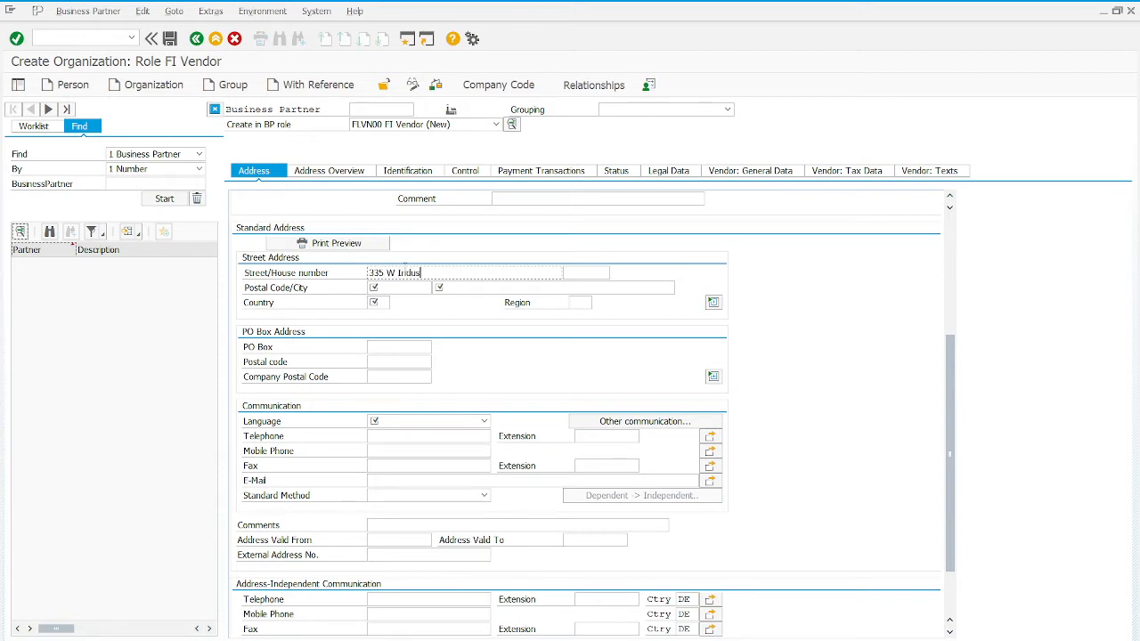
pyautogui.write('trial Lake Dr')
pyautogui.click(400, 289)
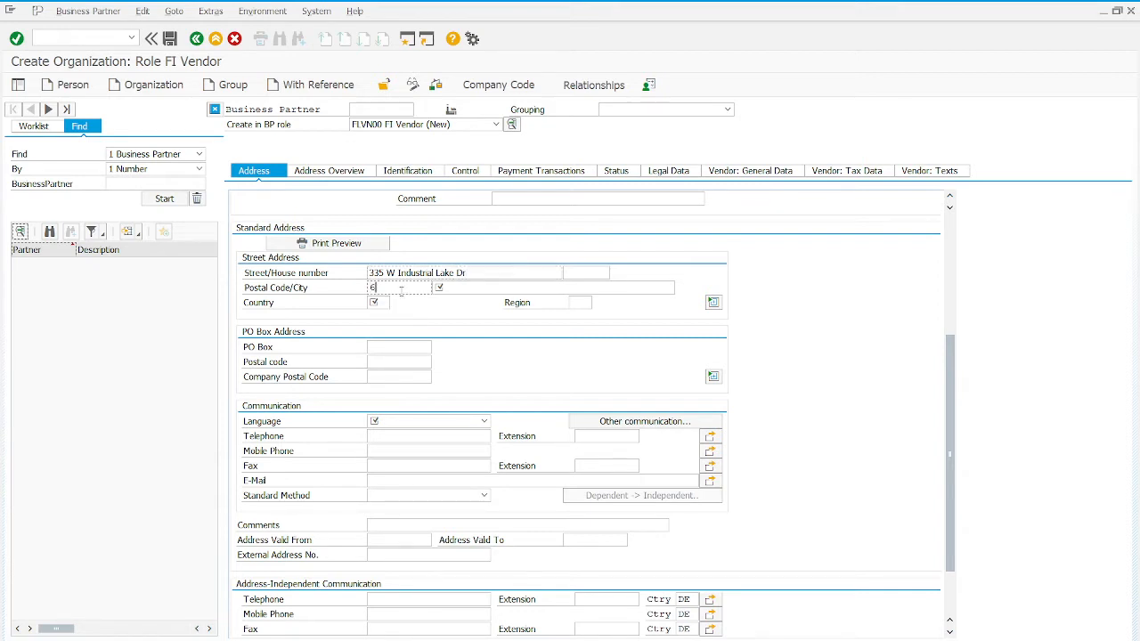
pyautogui.write('68523')
pyautogui.click(517, 288)
pyautogui.write('Lincoln')
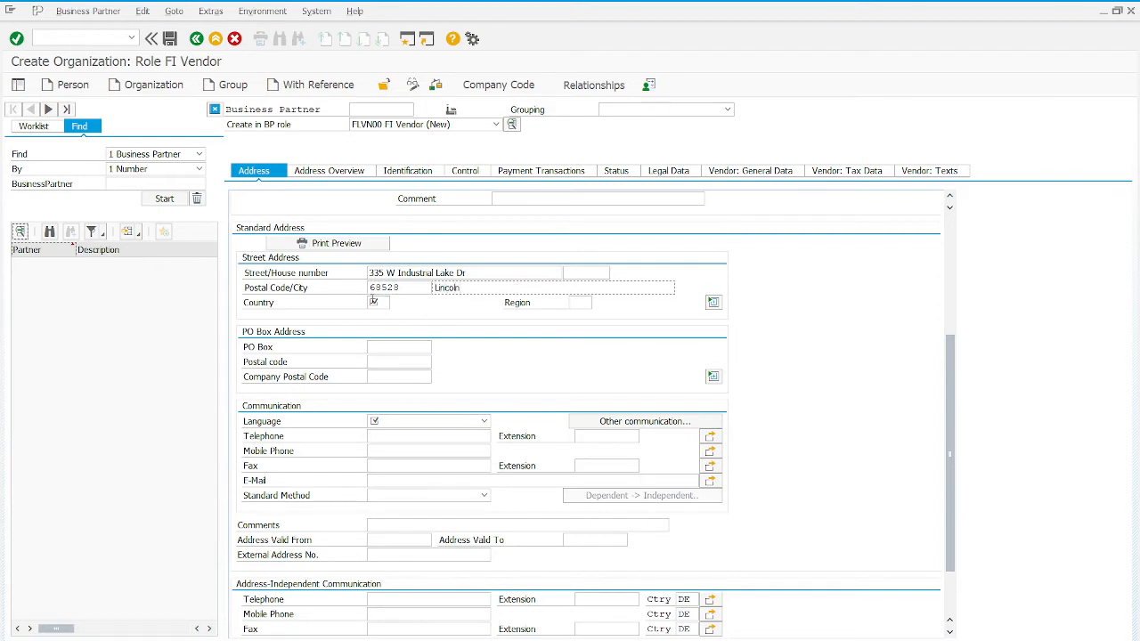
# Step: Set country US, region NE and language EN English
pyautogui.click(376, 302)
pyautogui.write('US')
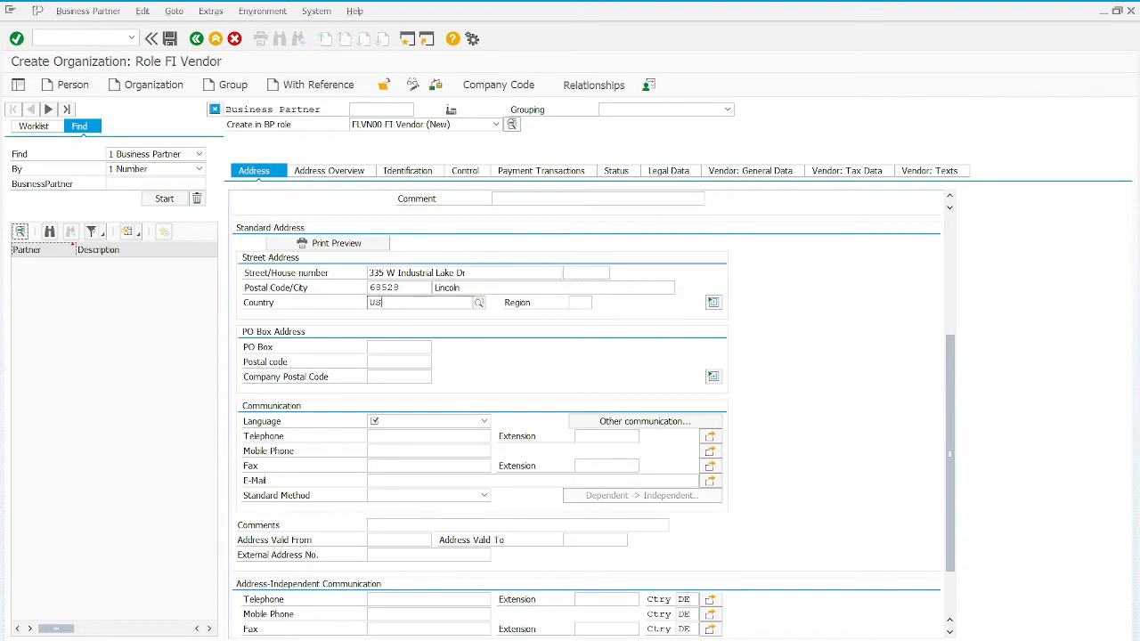
pyautogui.click(592, 300)
pyautogui.write('NE')
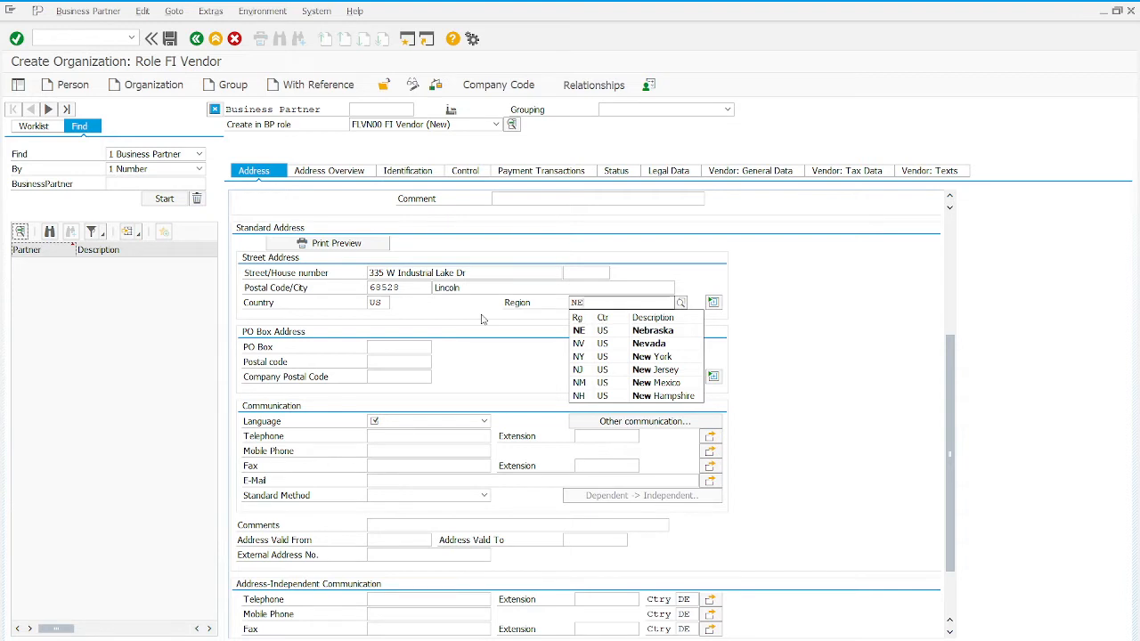
pyautogui.click(422, 424)
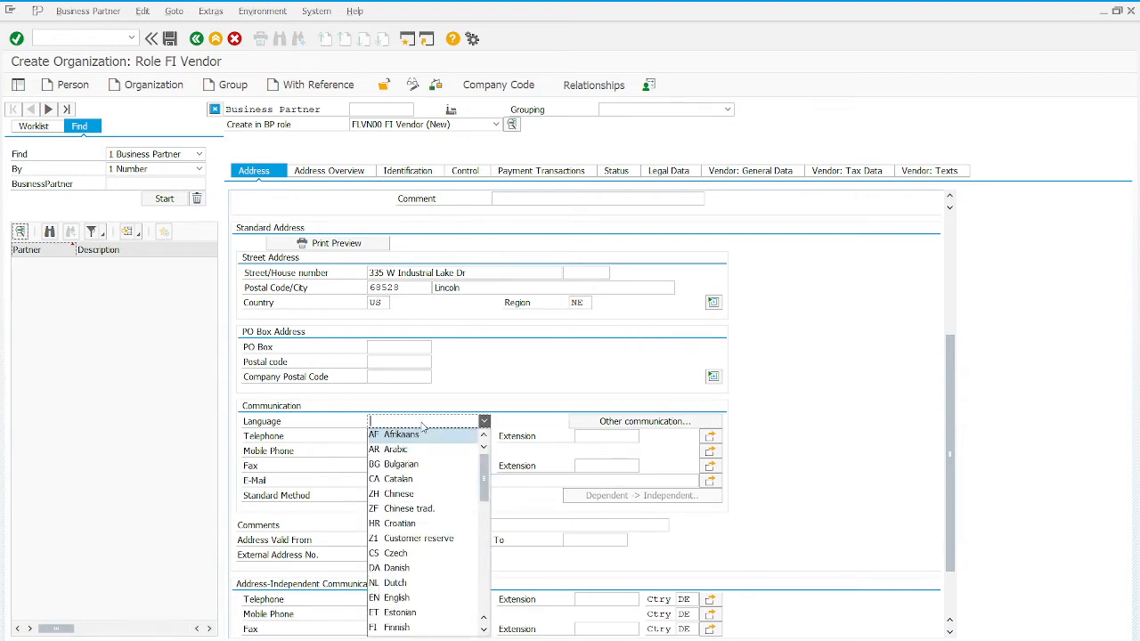
pyautogui.click(441, 602)
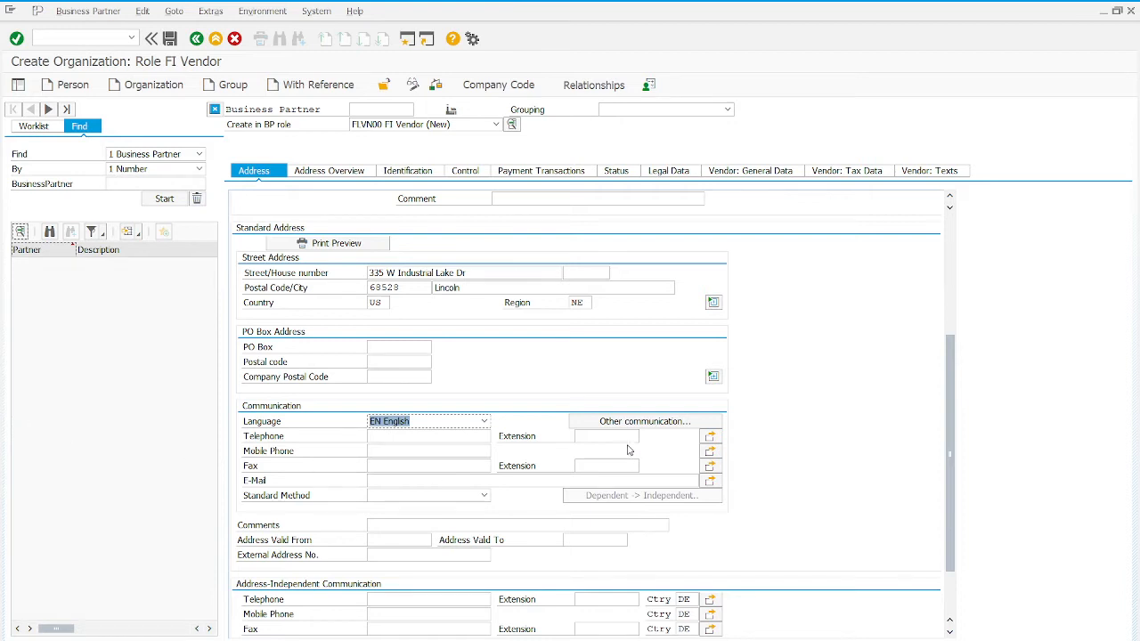
pyautogui.scroll(5, 628, 439)
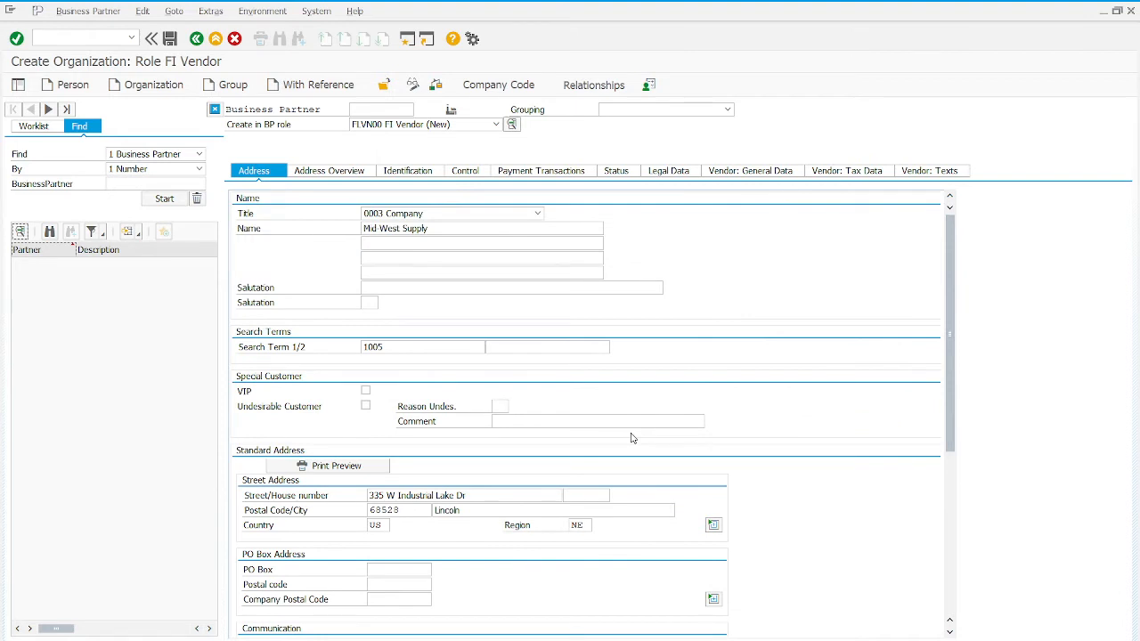
pyautogui.scroll(-1, 632, 438)
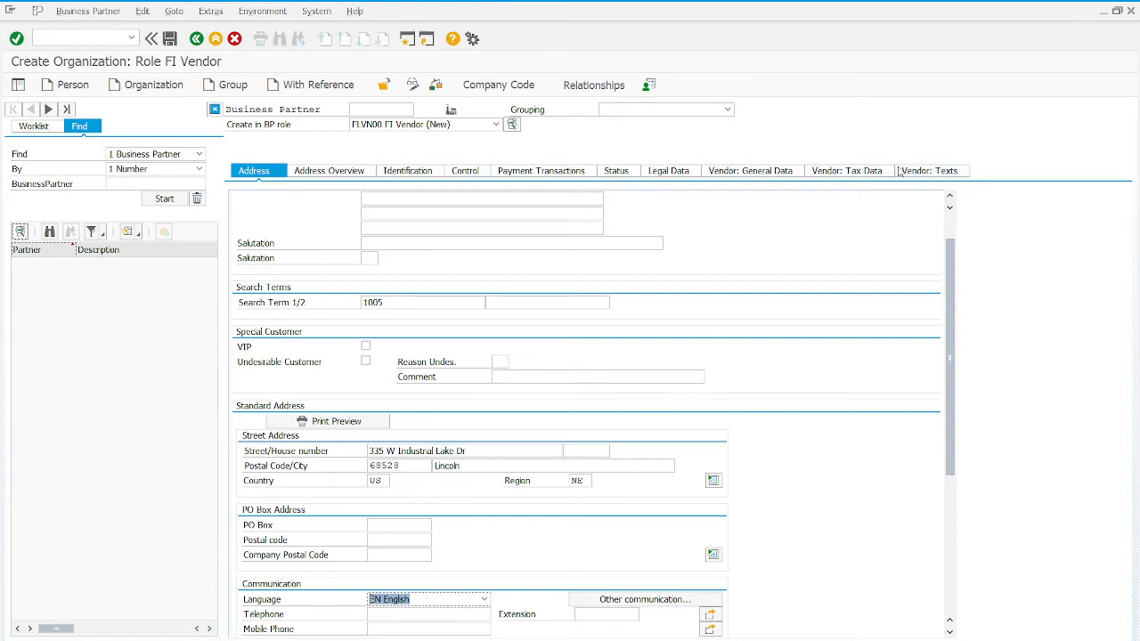
# Step: Enter the vendor's tax number in the Vendor: Tax Data section
pyautogui.click(842, 172)
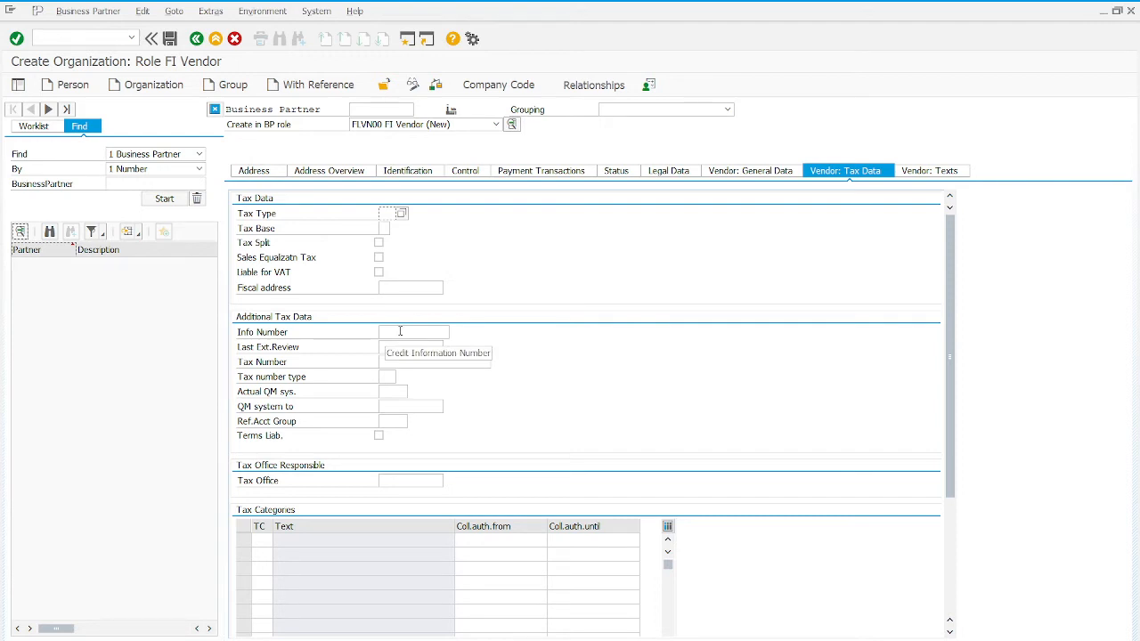
pyautogui.click(438, 363)
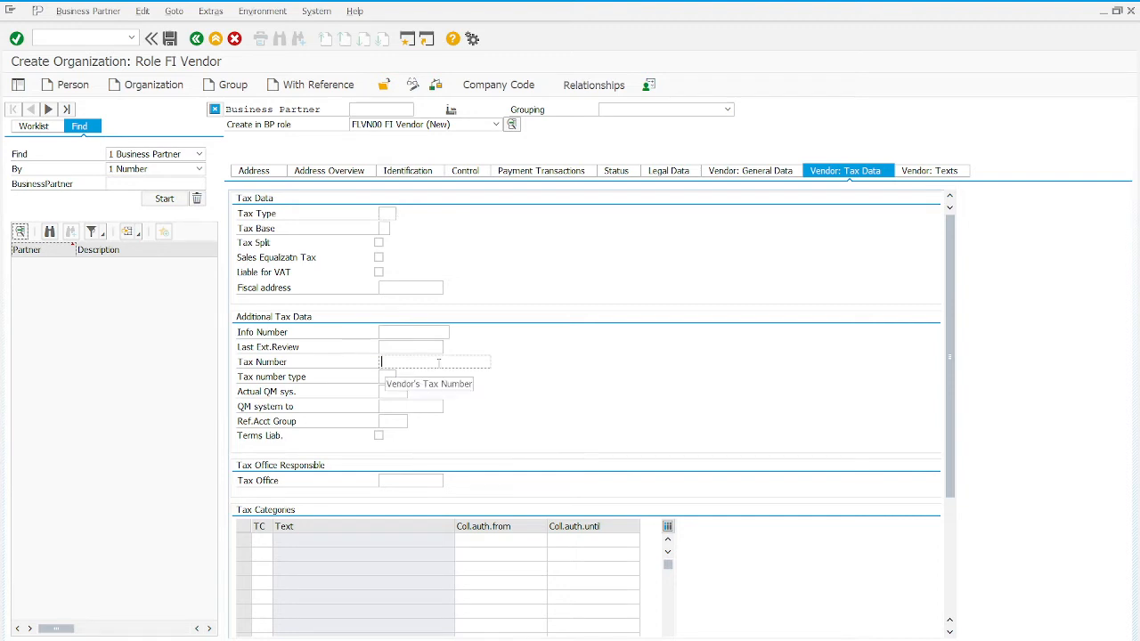
pyautogui.write('12')
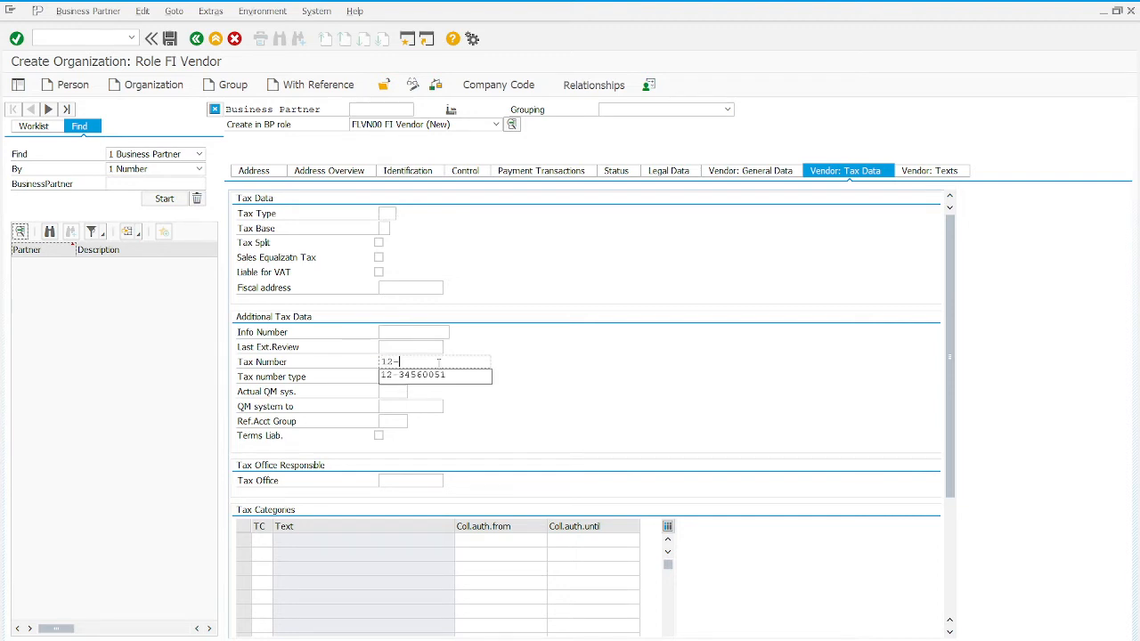
pyautogui.write('-3455')
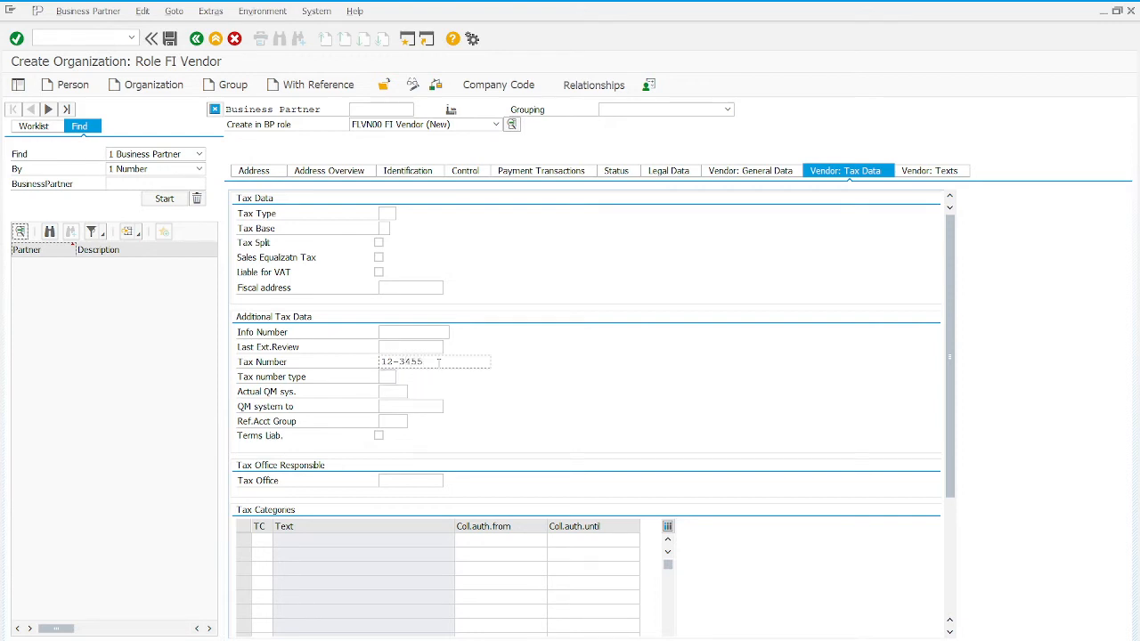
pyautogui.write('1005')
# Step: Assign company code US00 (Global Bike Inc.) with reconciliation account 300000
pyautogui.click(519, 85)
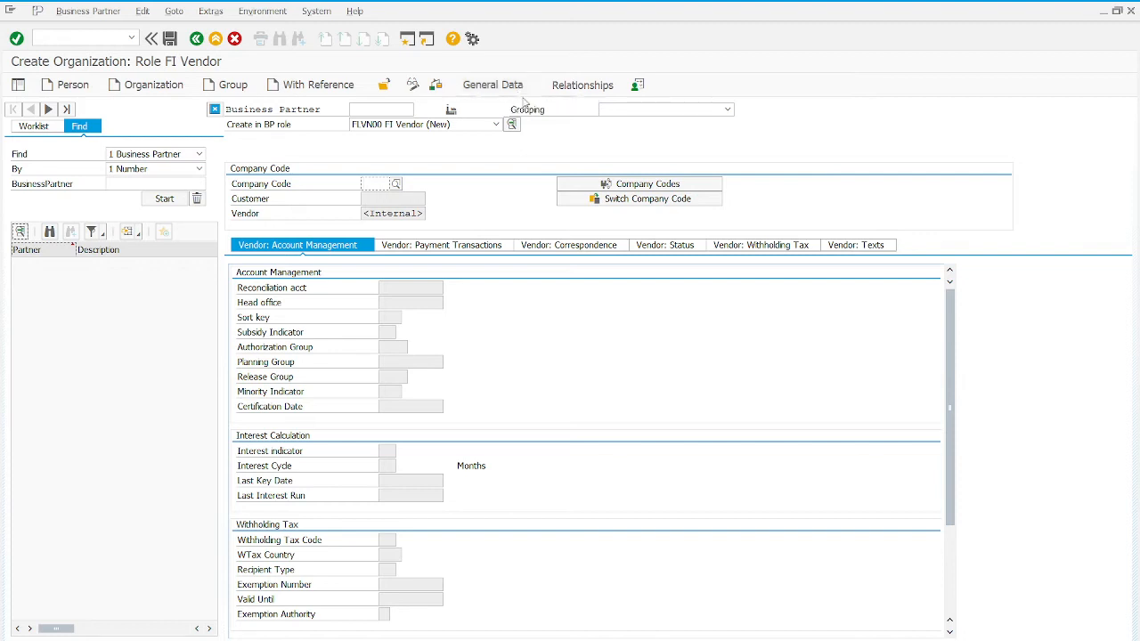
pyautogui.click(376, 181)
pyautogui.write('usbo')
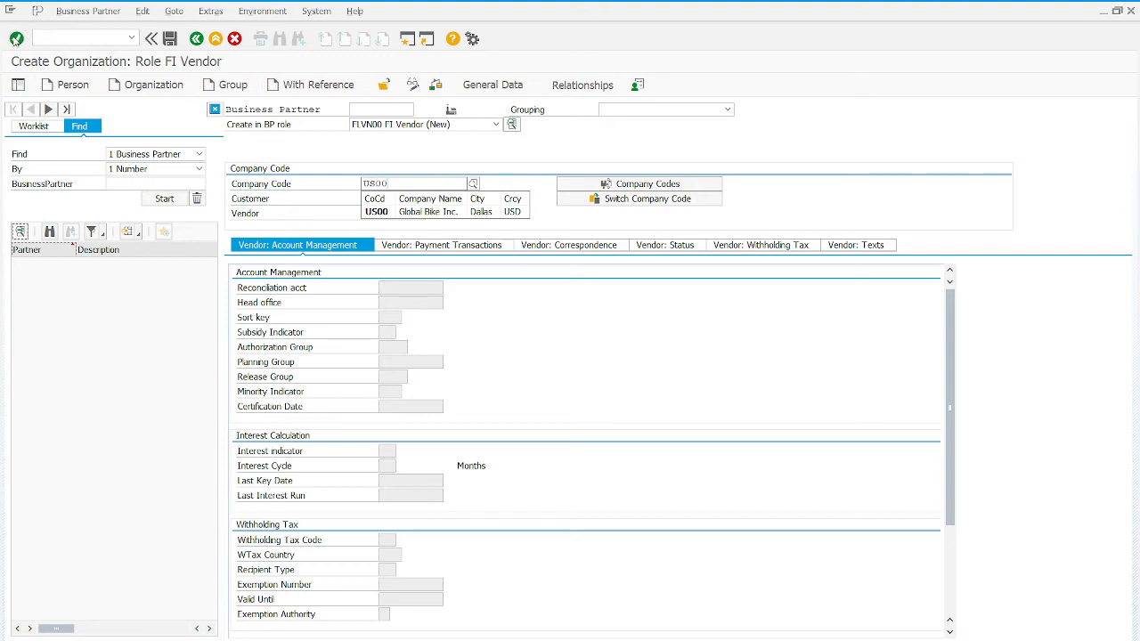
pyautogui.click(16, 39)
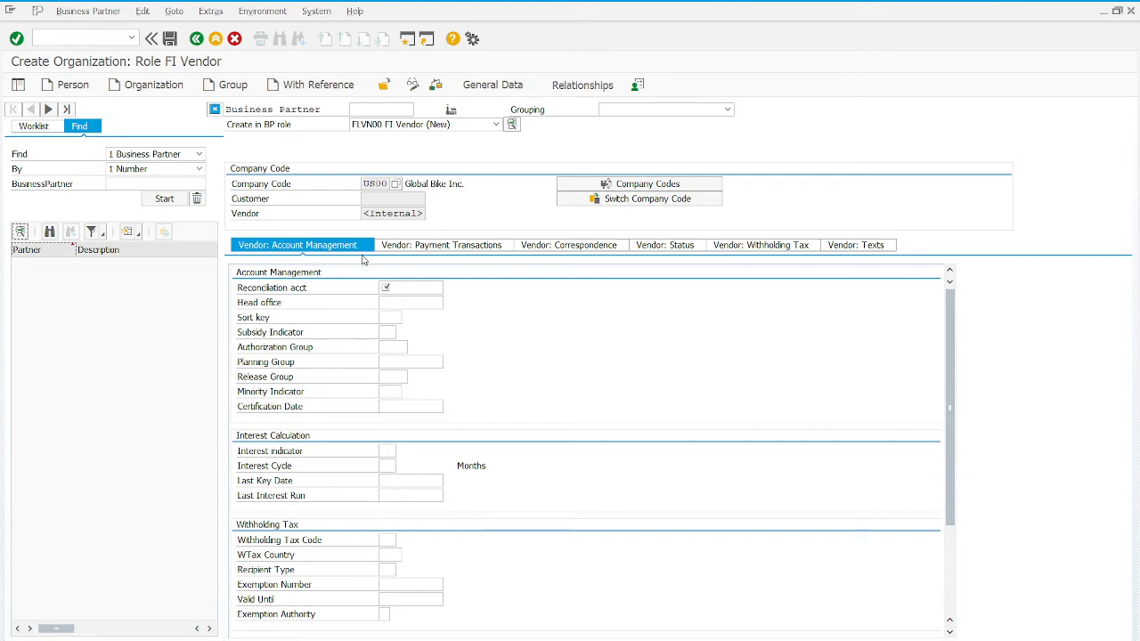
pyautogui.click(417, 287)
pyautogui.write('3000')
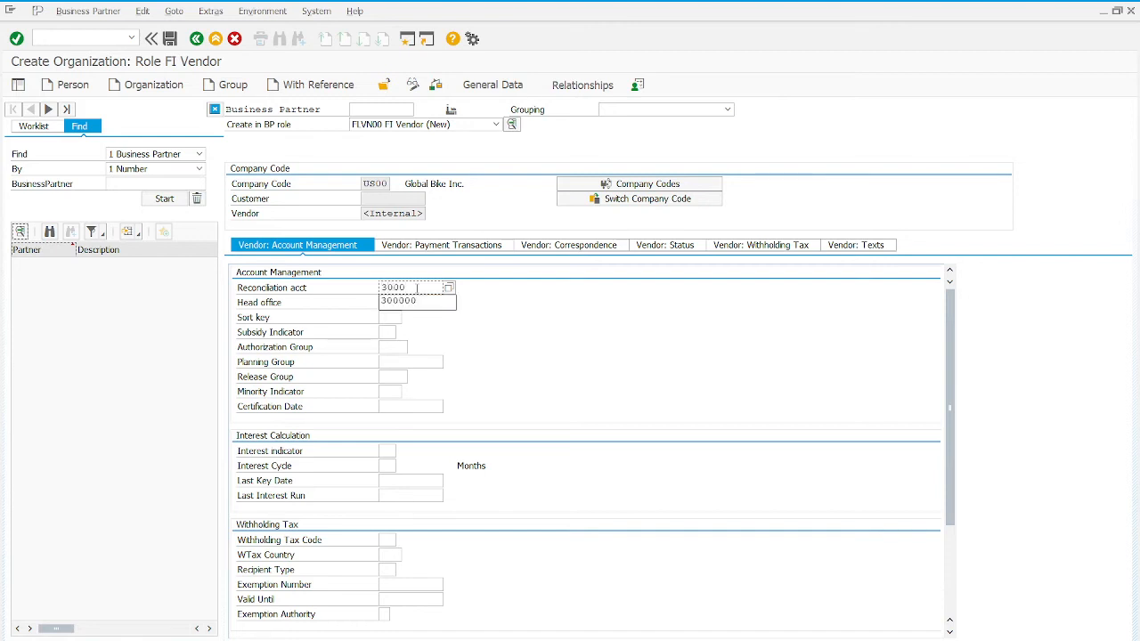
pyautogui.write('00')
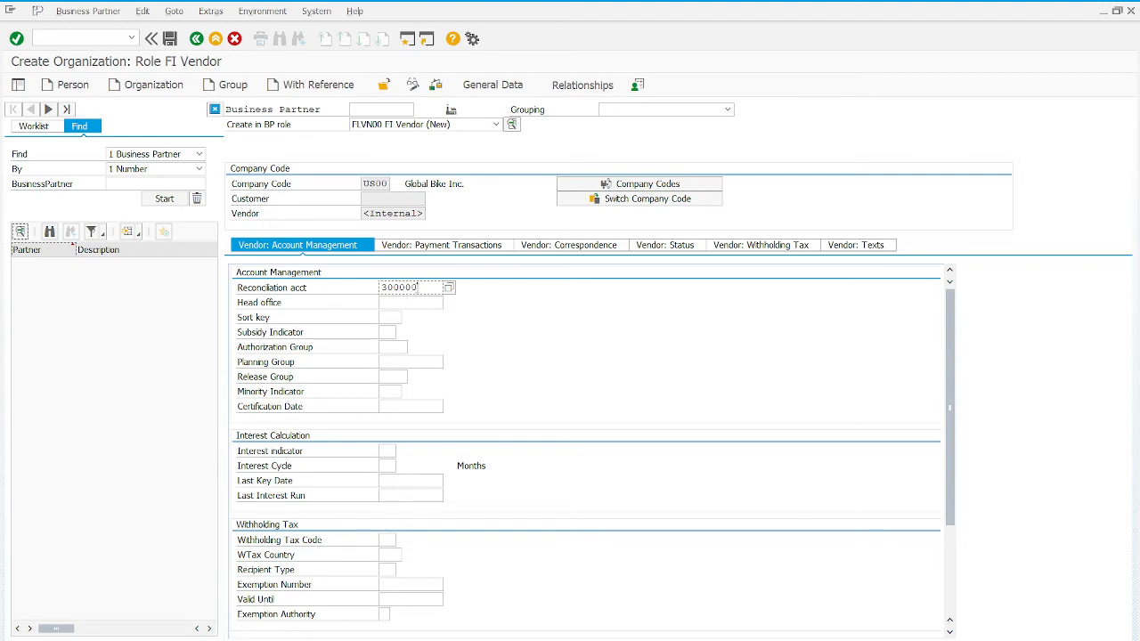
# Step: Set payment terms 0001 and turn on Check Double Invoice
pyautogui.click(469, 248)
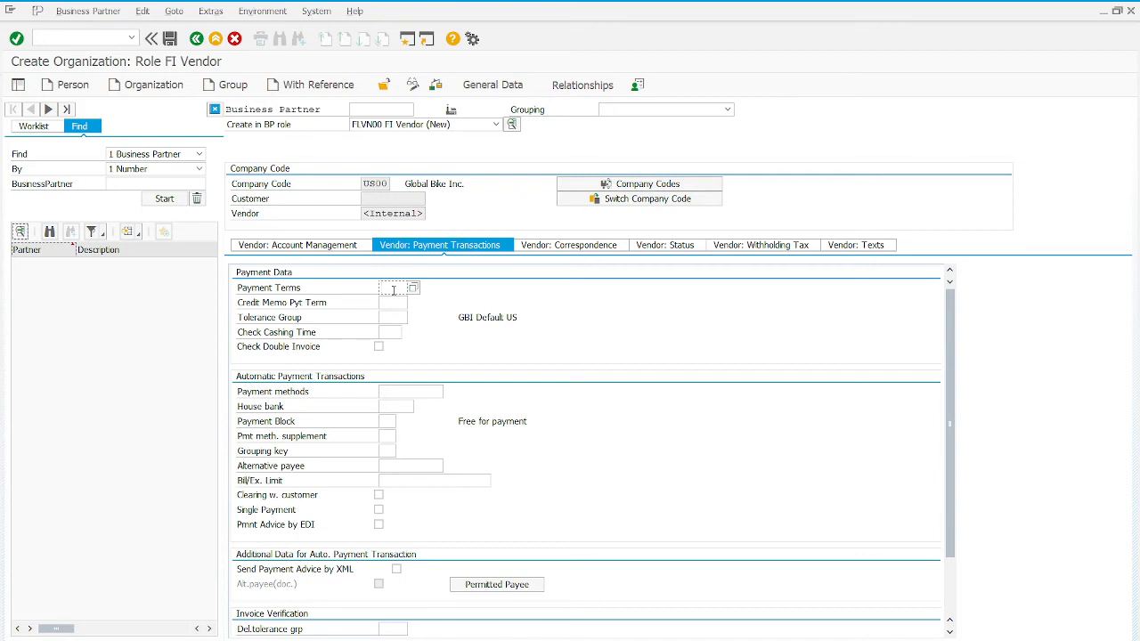
pyautogui.write('0001')
pyautogui.click(379, 347)
pyautogui.click(591, 246)
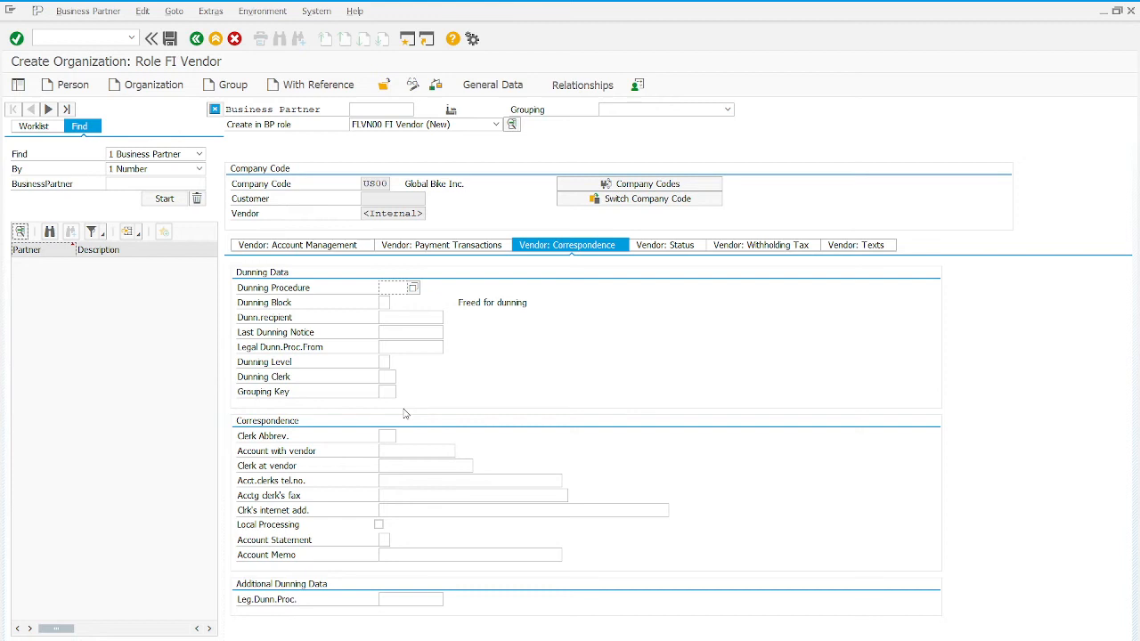
# Step: Enter the contact clerk's name in the Clerk at vendor field
pyautogui.click(413, 469)
pyautogui.write('Sti Zainab')
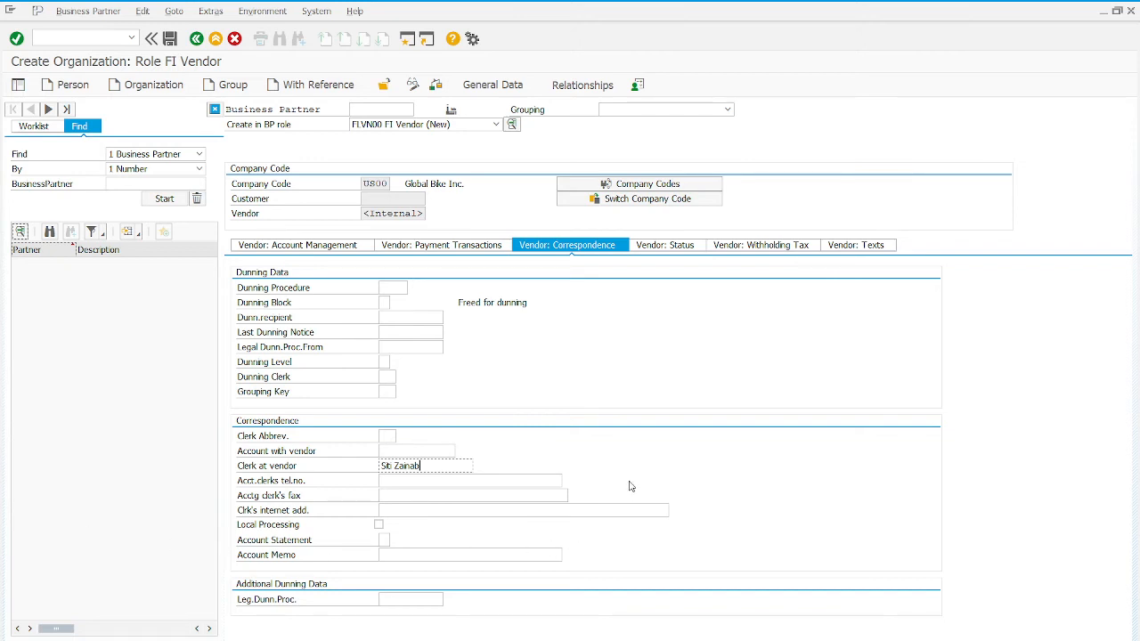
pyautogui.click(425, 127)
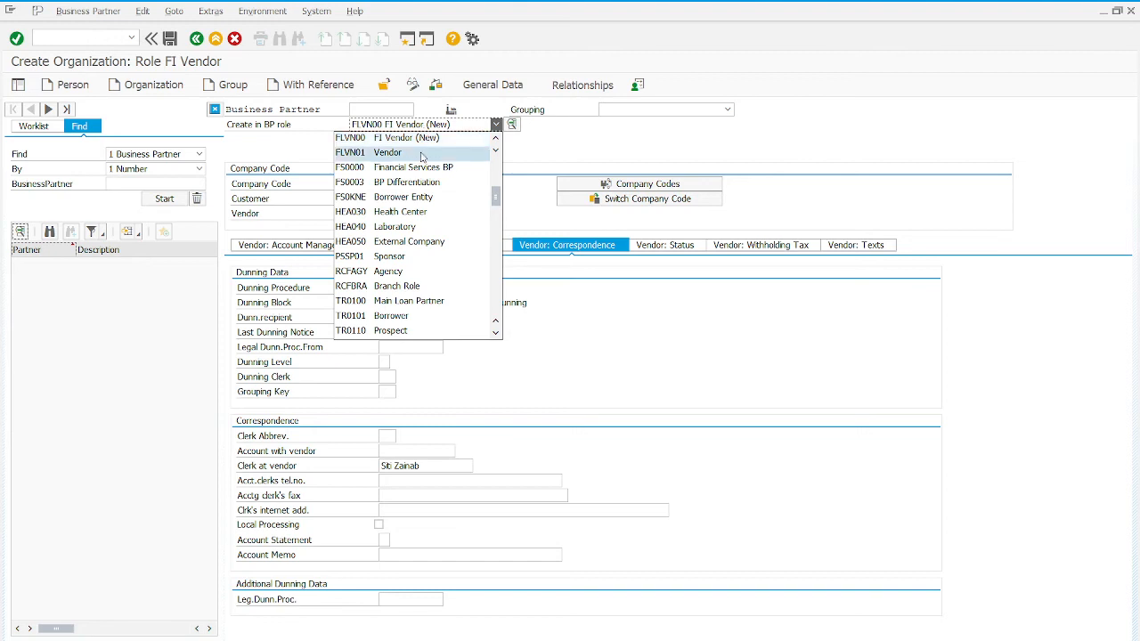
# Step: Switch to the FLVN01 Vendor role, saving the FI vendor data first
pyautogui.click(423, 154)
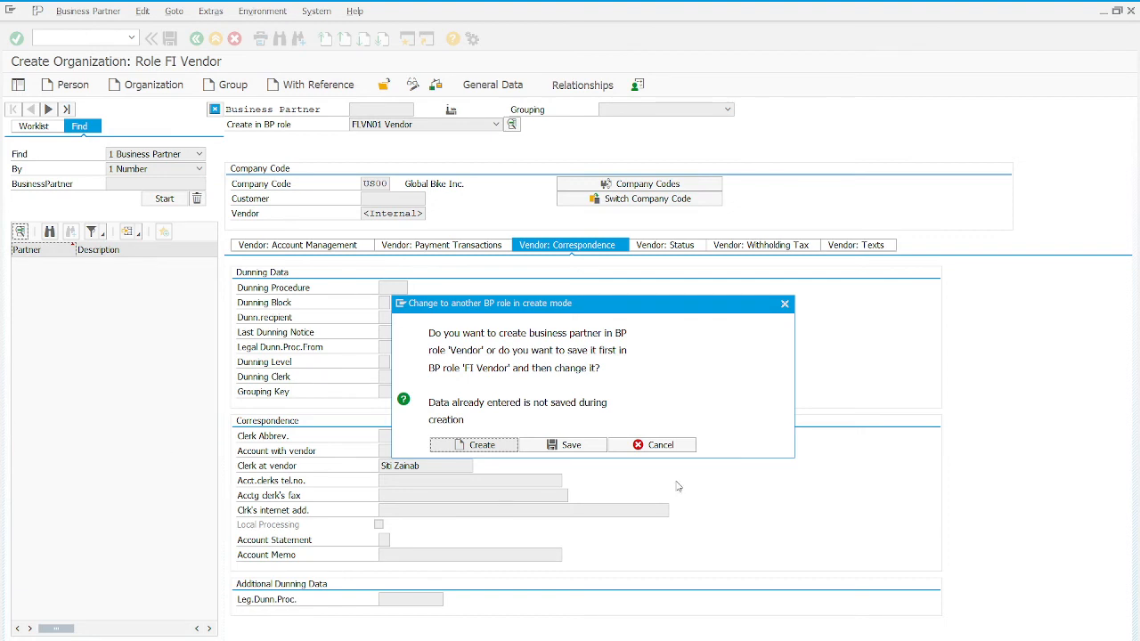
pyautogui.click(582, 445)
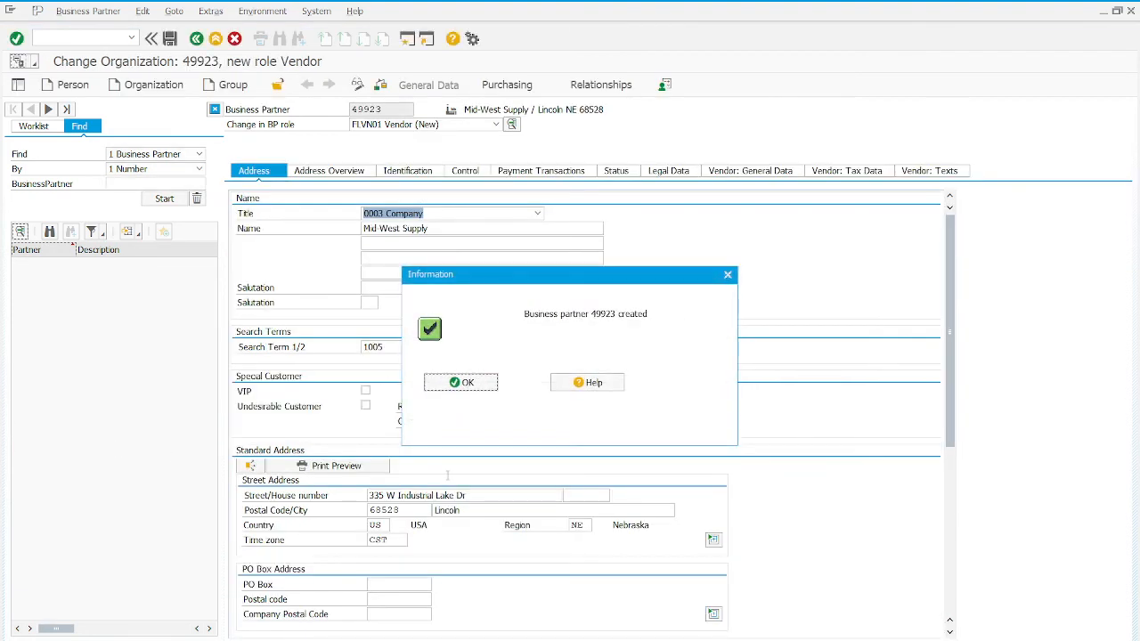
pyautogui.click(465, 383)
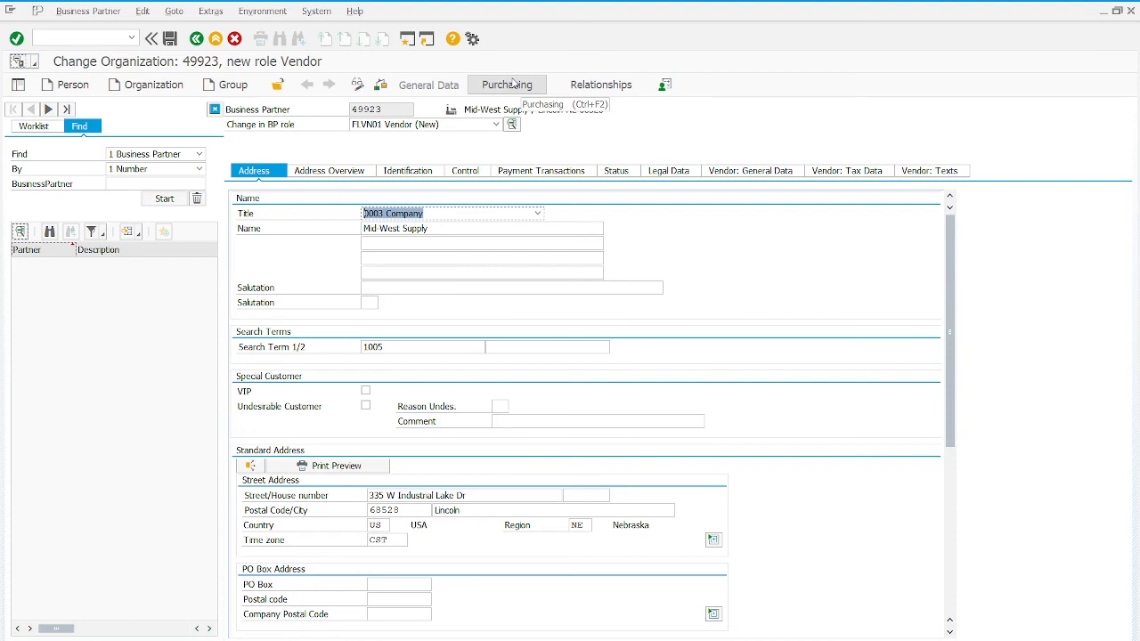
# Step: Add purchasing organization US00 with order currency USD and payment terms 0001
pyautogui.click(513, 82)
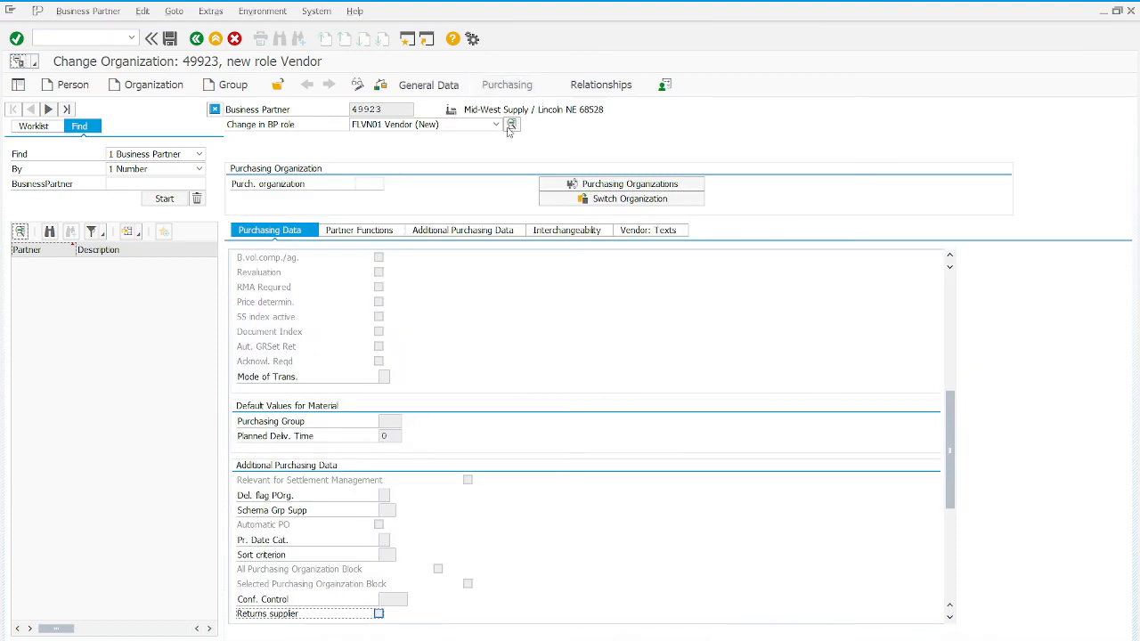
pyautogui.click(366, 189)
pyautogui.write('US00')
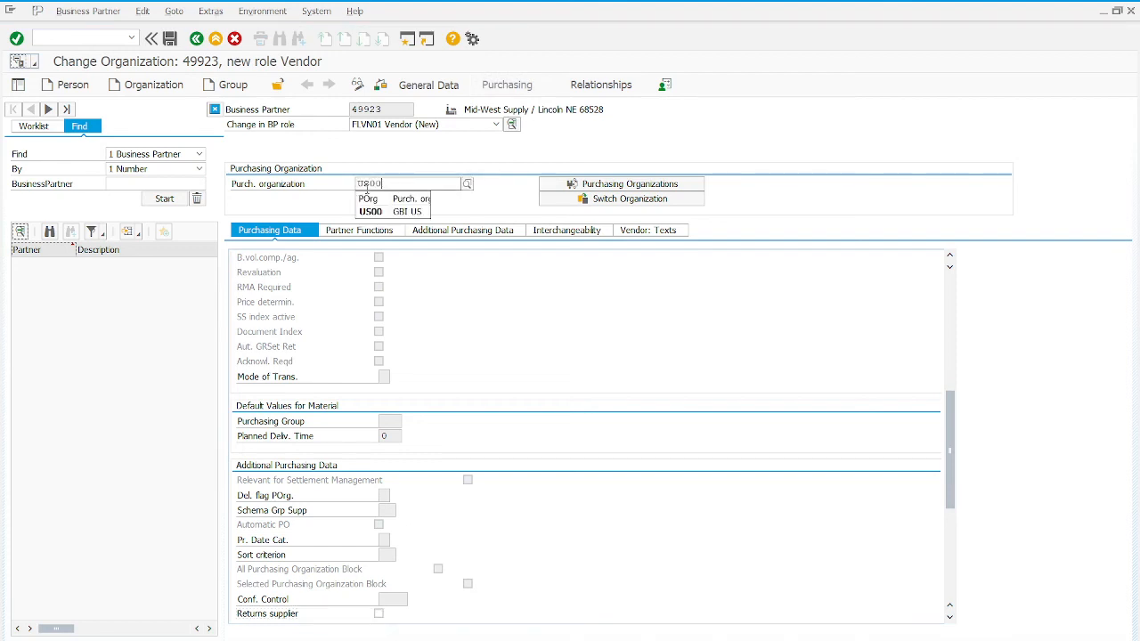
pyautogui.click(16, 39)
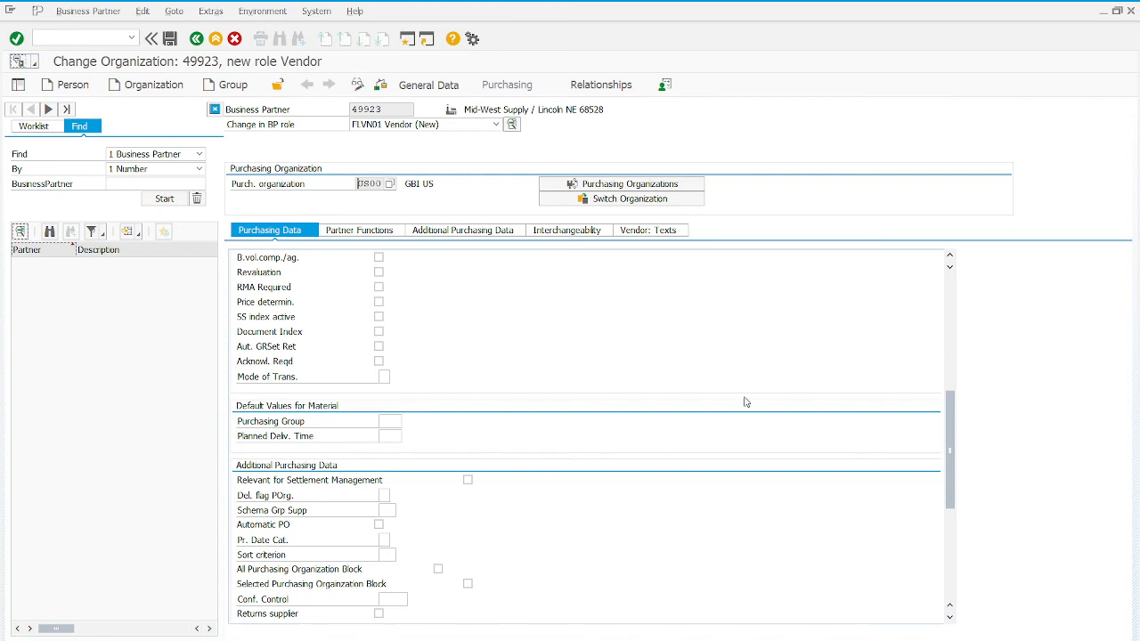
pyautogui.moveTo(949, 403); pyautogui.dragTo(949, 277)
pyautogui.click(393, 273)
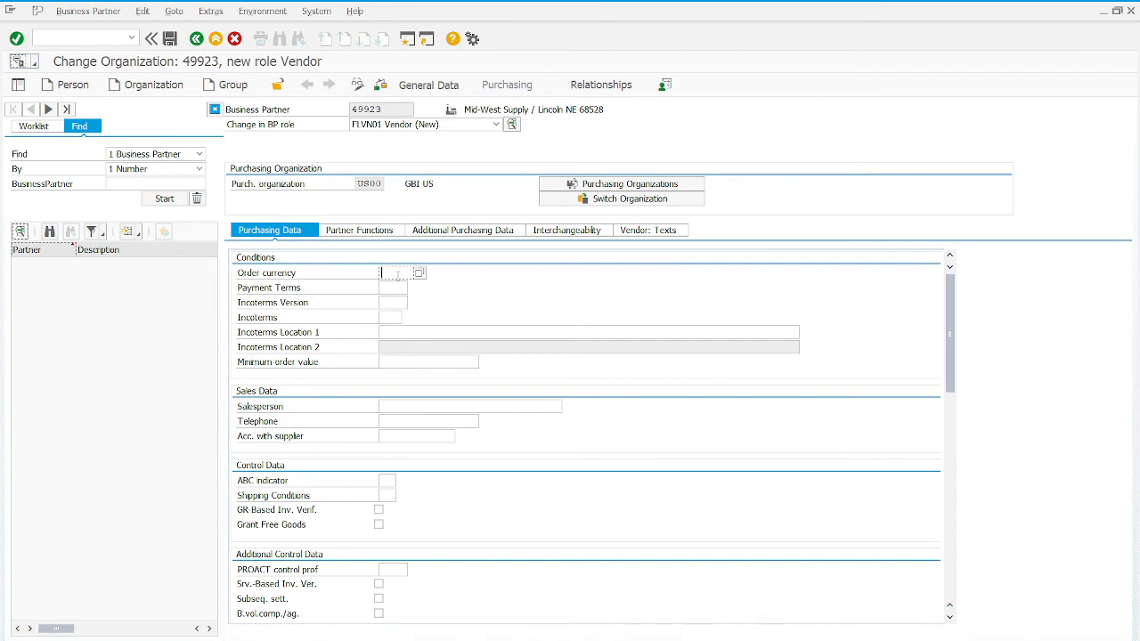
pyautogui.write('USD')
pyautogui.click(390, 288)
pyautogui.write('000')
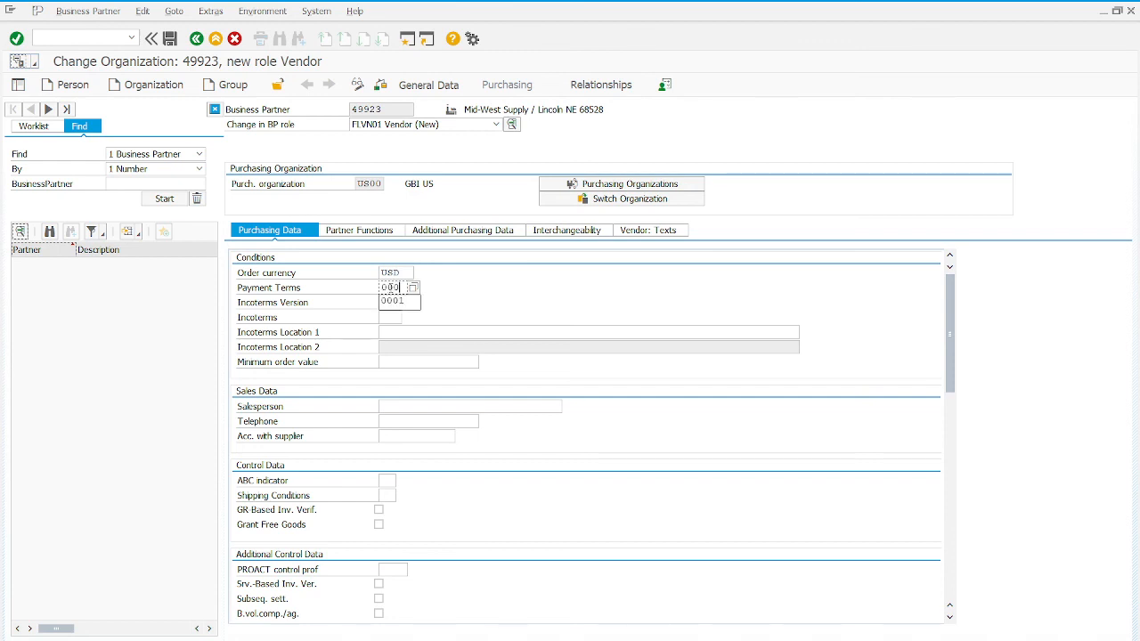
pyautogui.write('1')
pyautogui.click(354, 231)
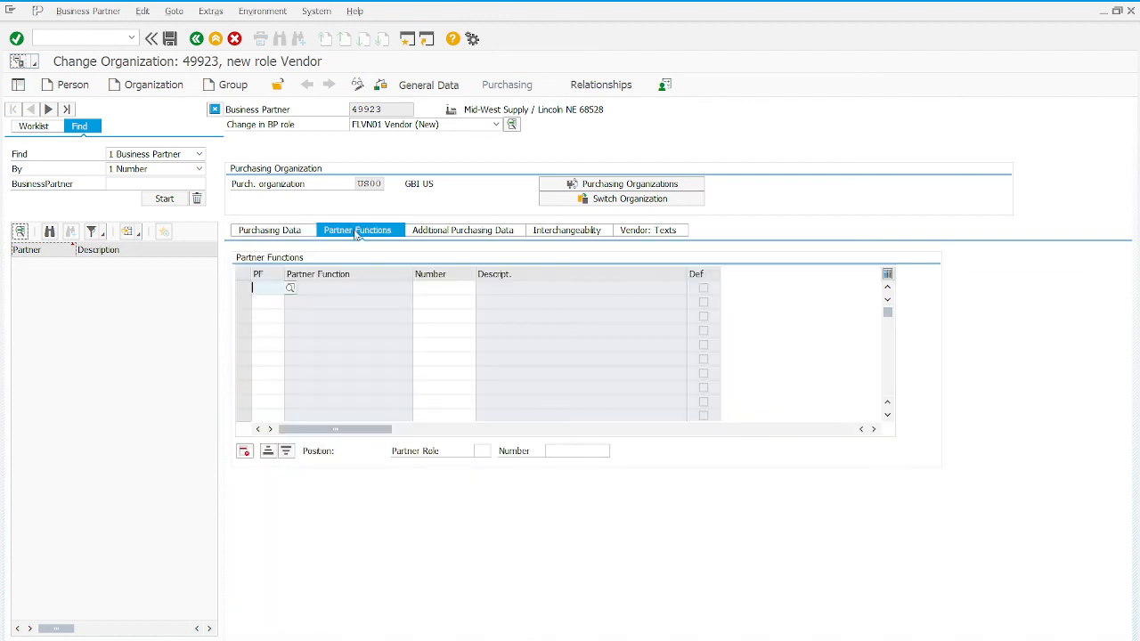
# Step: Add partner function VN (Vendor) under purchasing org US00, filled with Mid-West Supply's partner number
pyautogui.click(282, 288)
pyautogui.click(289, 289)
pyautogui.click(290, 288)
pyautogui.click(292, 289)
pyautogui.click(258, 290)
pyautogui.write('VN')
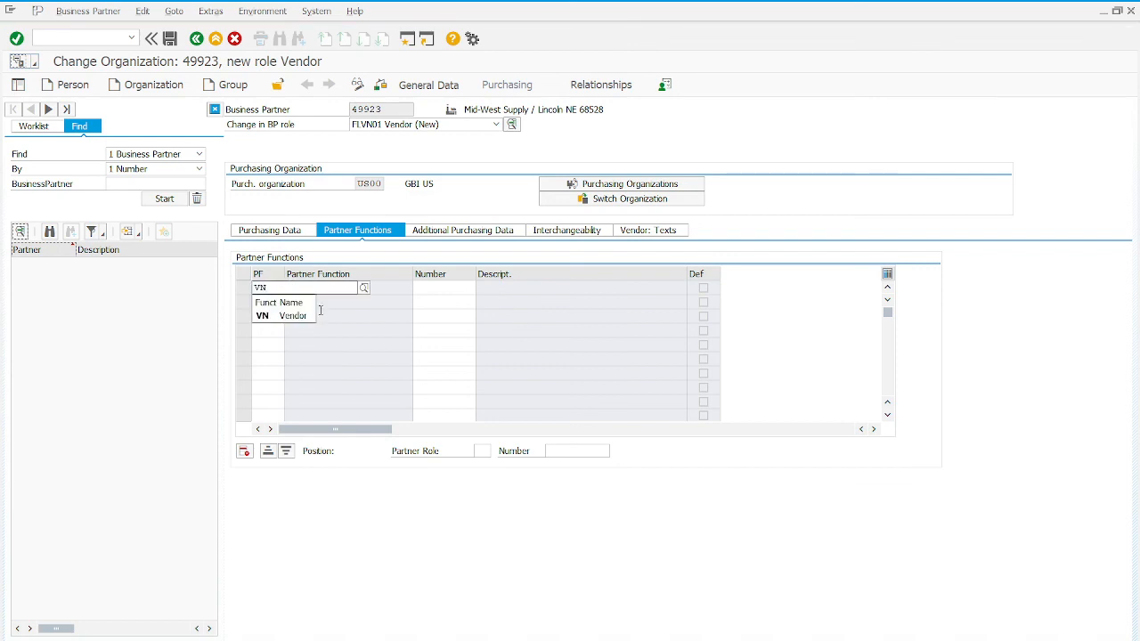
pyautogui.click(294, 317)
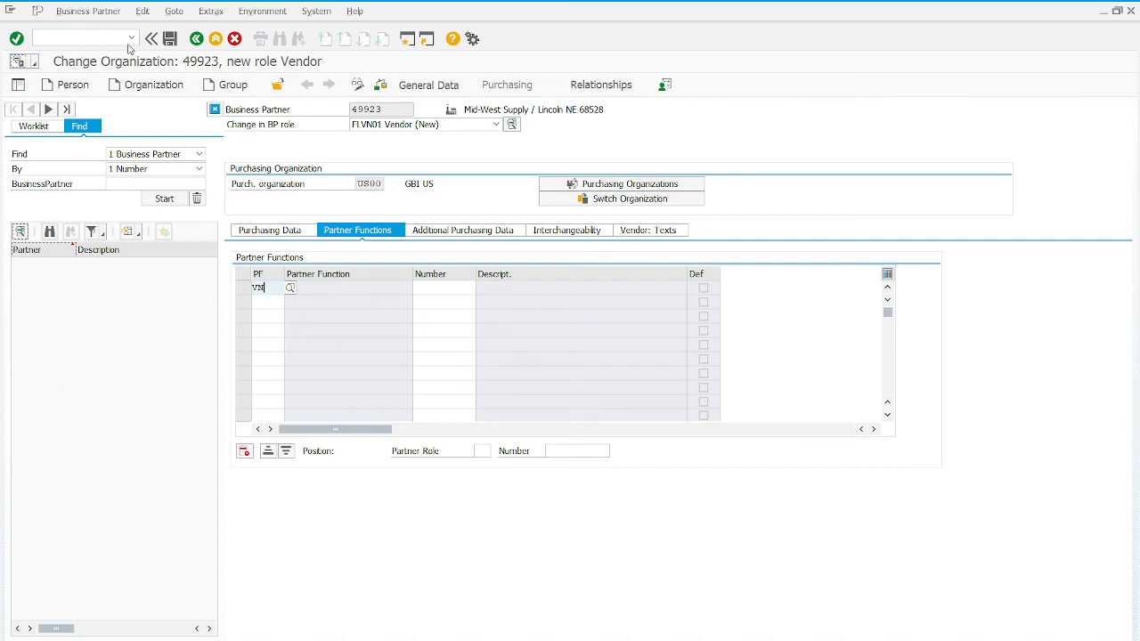
pyautogui.click(16, 40)
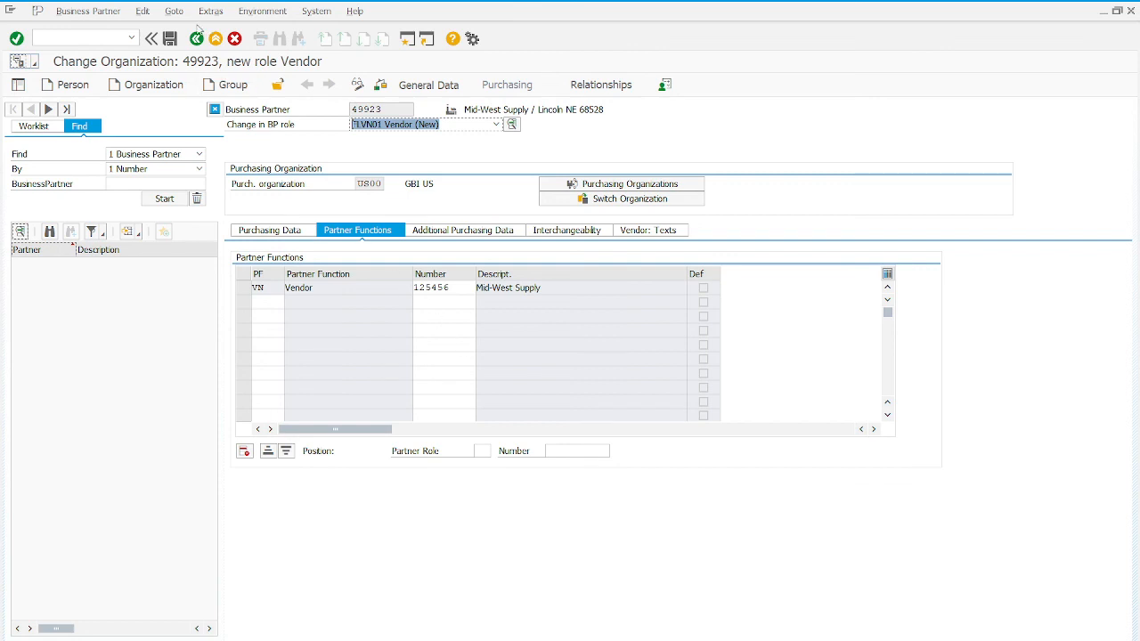
# Step: Save partner 49923's FLVN01 Vendor role with US00 purchasing data, then return to SAP Easy Access
pyautogui.click(170, 39)
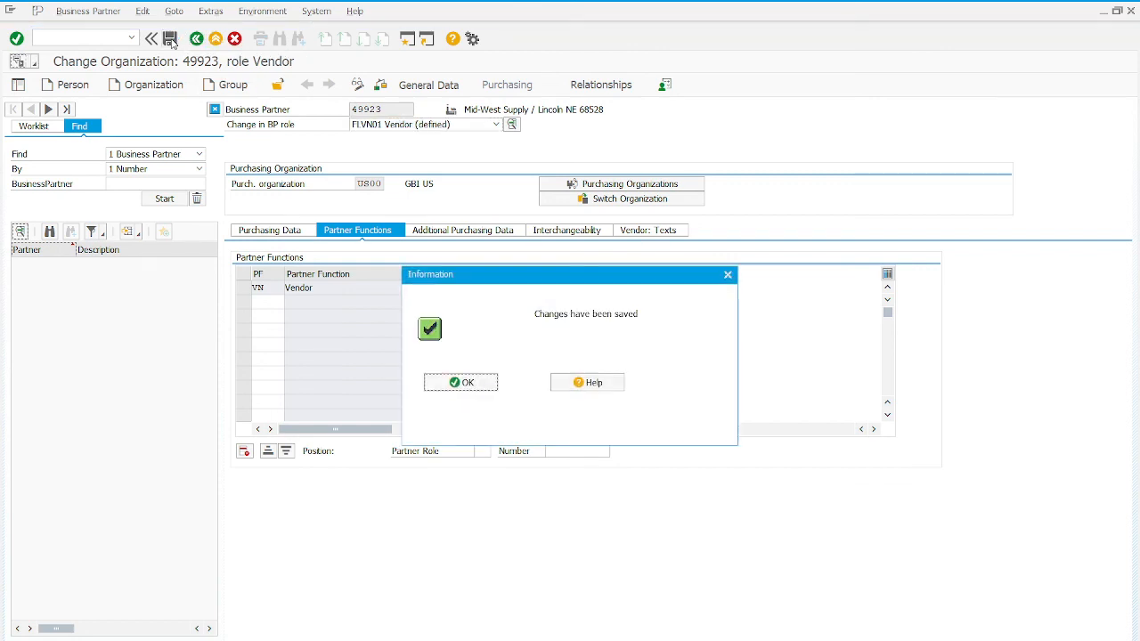
pyautogui.click(444, 383)
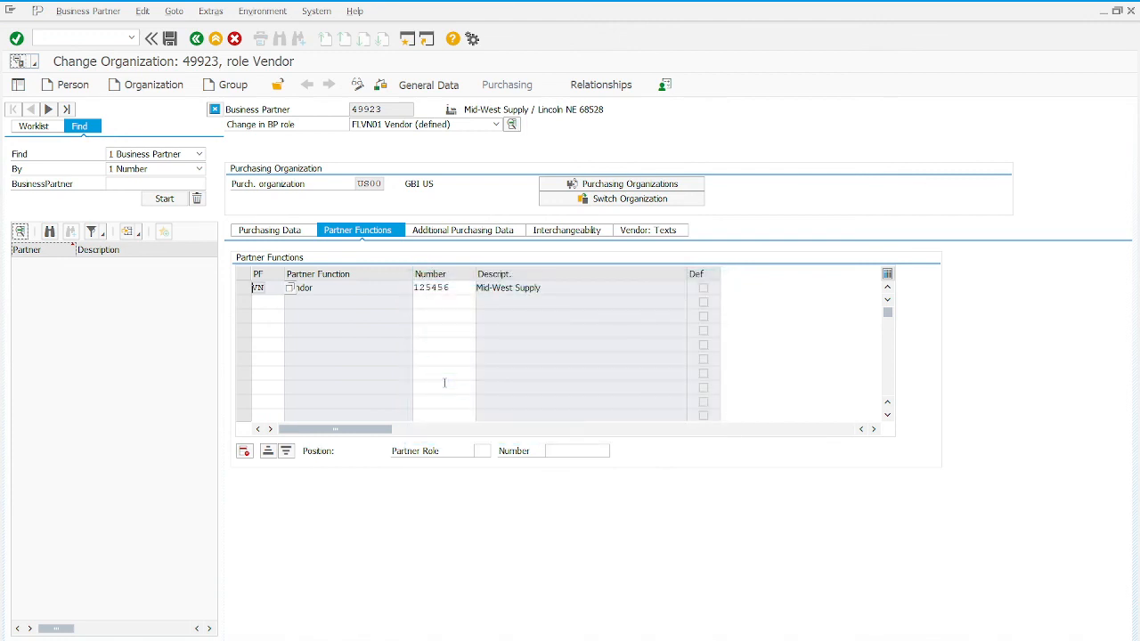
pyautogui.click(196, 38)
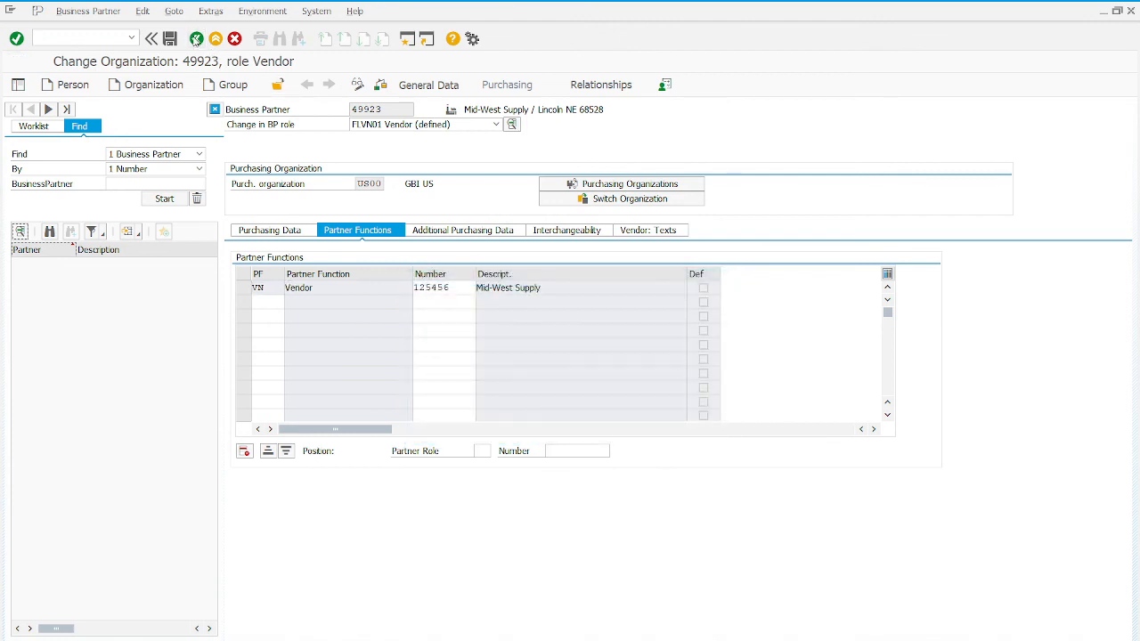